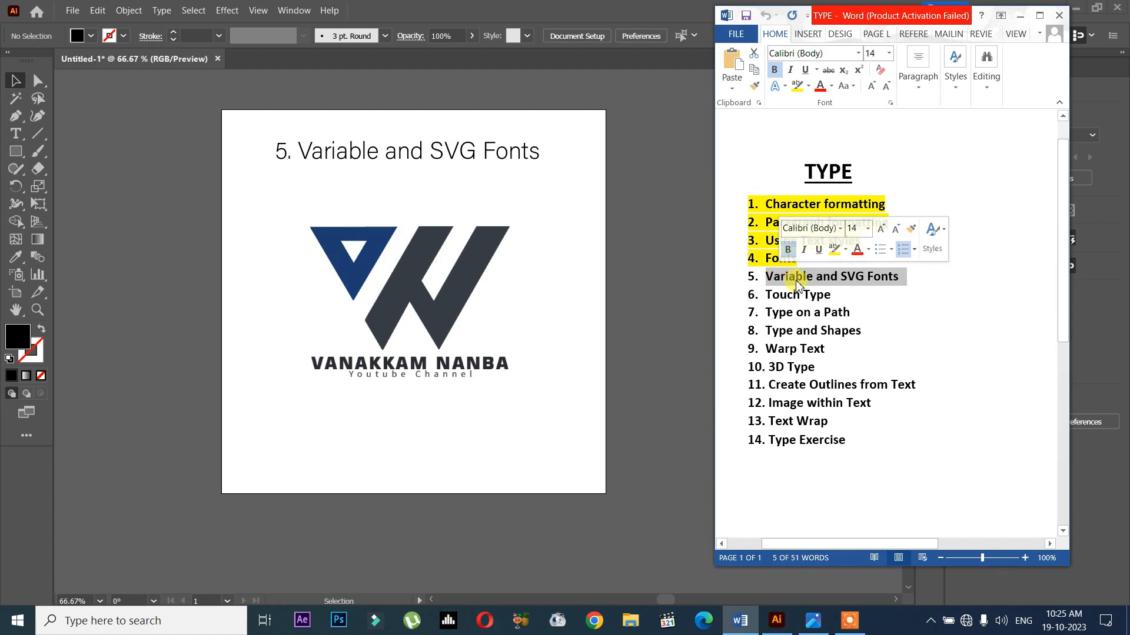
# - Switch from Word to Illustrator and move the "5. Variable and SVG Fonts" heading slightly down towards the logo
pyautogui.click(852, 295)
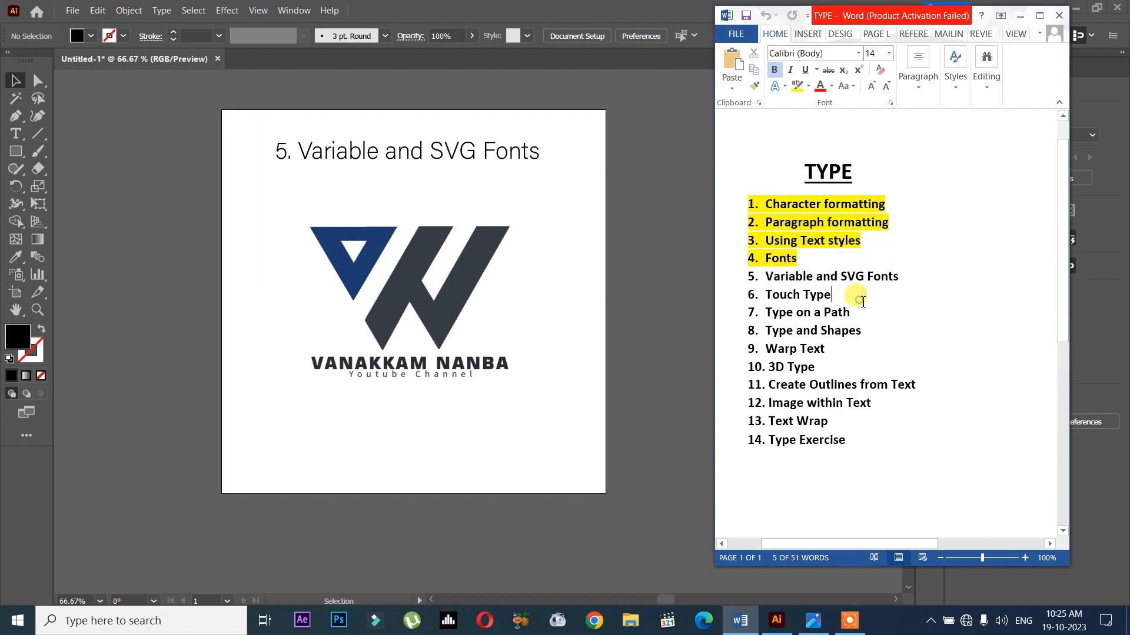
pyautogui.click(937, 277)
pyautogui.click(935, 287)
pyautogui.moveTo(518, 150); pyautogui.dragTo(525, 165)
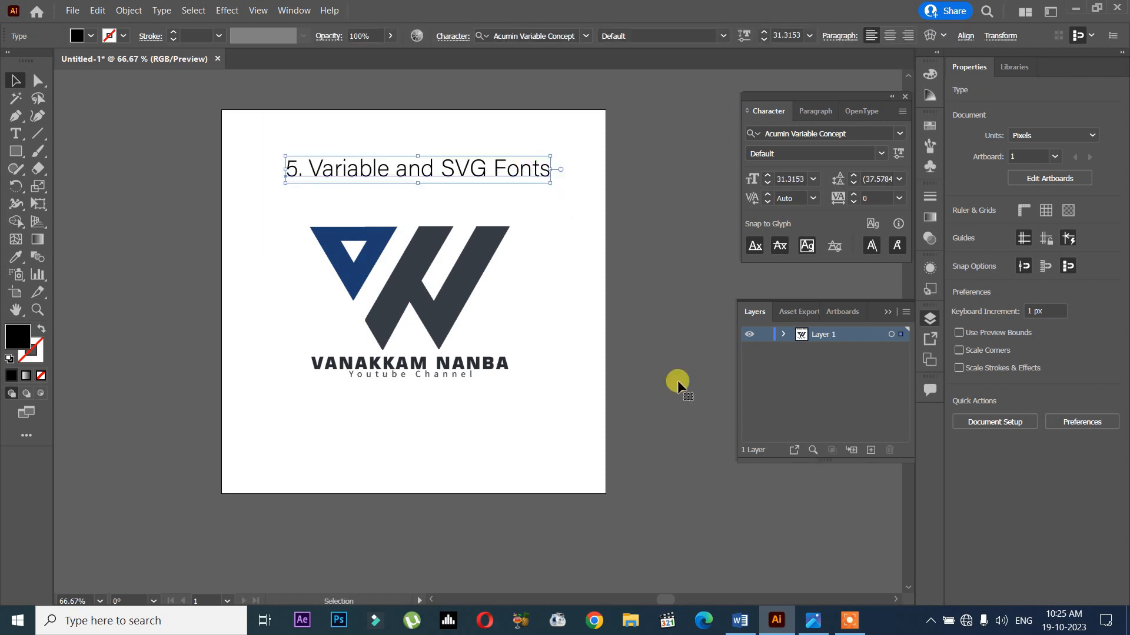
pyautogui.rightClick(777, 621)
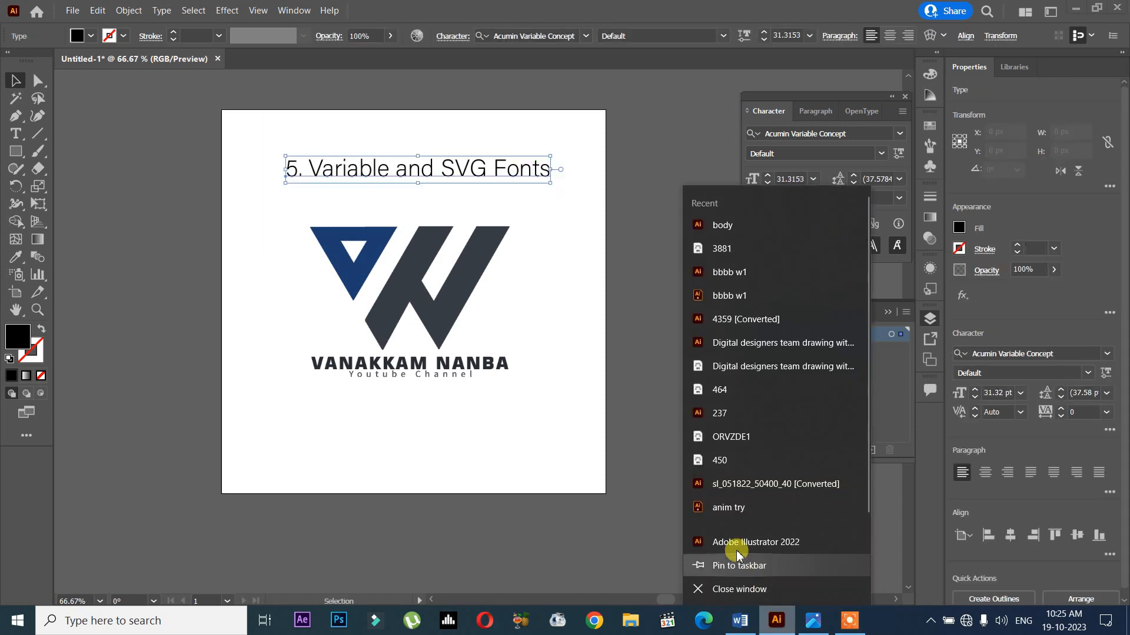
pyautogui.click(416, 448)
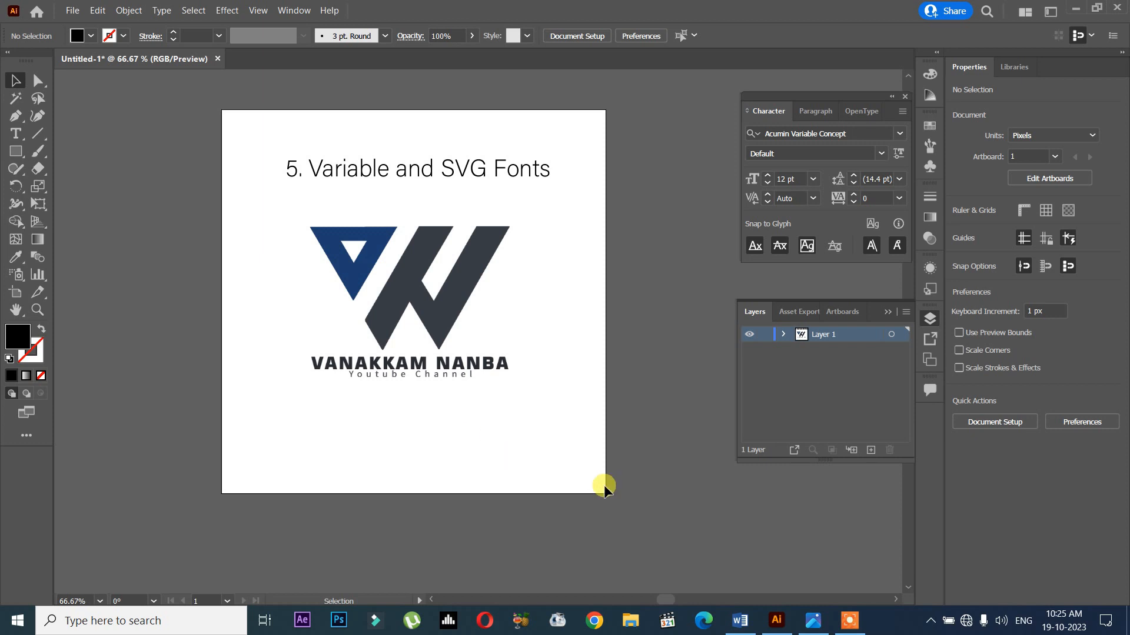
# - Highlight the words "Variable" and "SVG" in topic 5 of the Word list and return to Illustrator with nothing selected
pyautogui.click(742, 620)
pyautogui.moveTo(812, 279); pyautogui.dragTo(769, 278)
pyautogui.moveTo(841, 278); pyautogui.dragTo(862, 281)
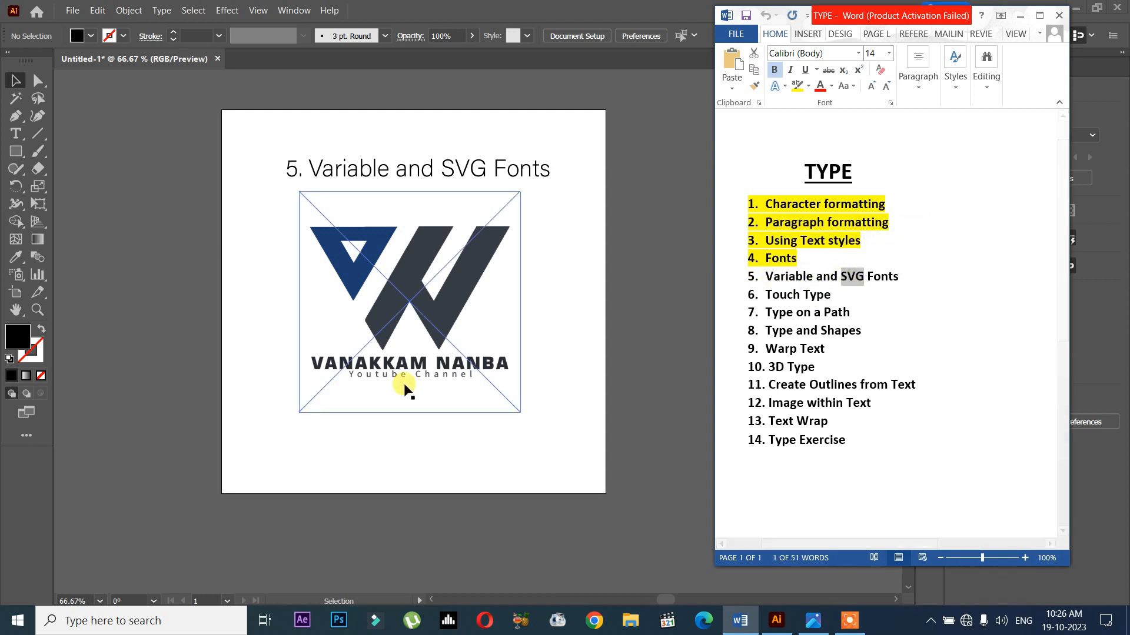
pyautogui.click(406, 390)
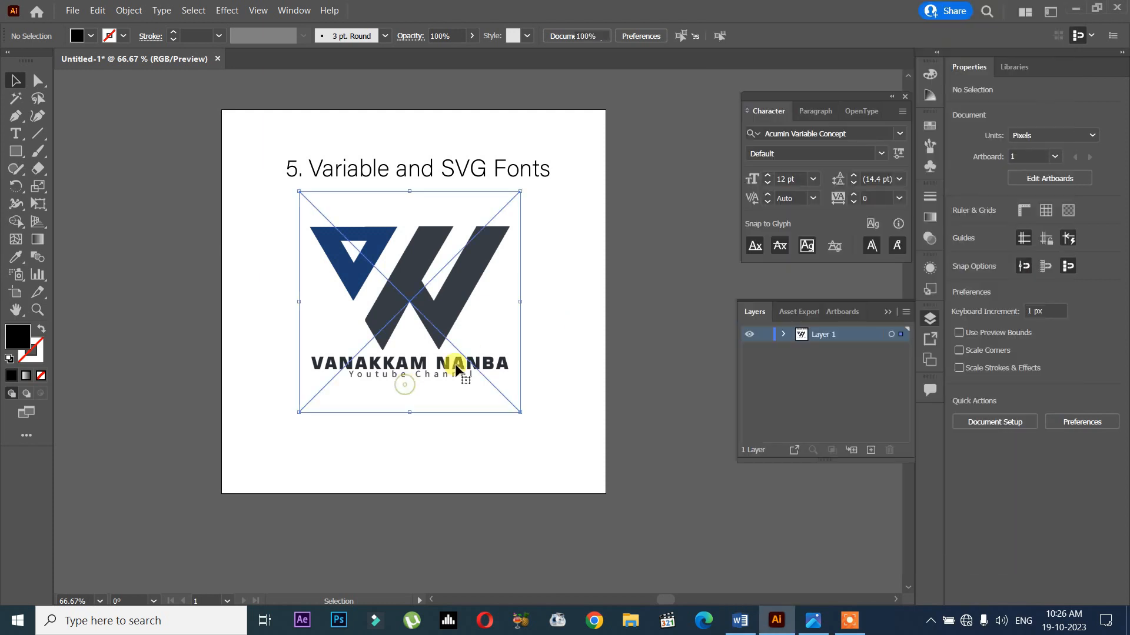
pyautogui.click(594, 294)
# - Place a copy of the heading below the logo reading "VANAKKAM NANBA" and enlarge it to about 36.69 pt
pyautogui.moveTo(436, 176); pyautogui.dragTo(429, 426)
pyautogui.doubleClick(424, 420)
pyautogui.tripleClick(425, 420)
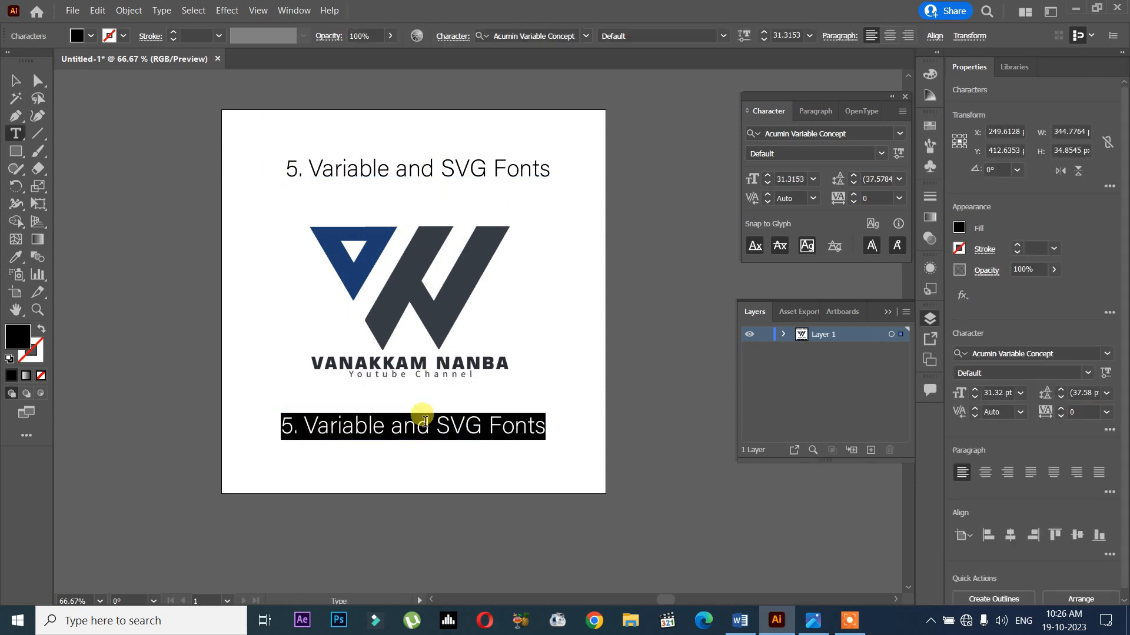
pyautogui.write('VANAKK')
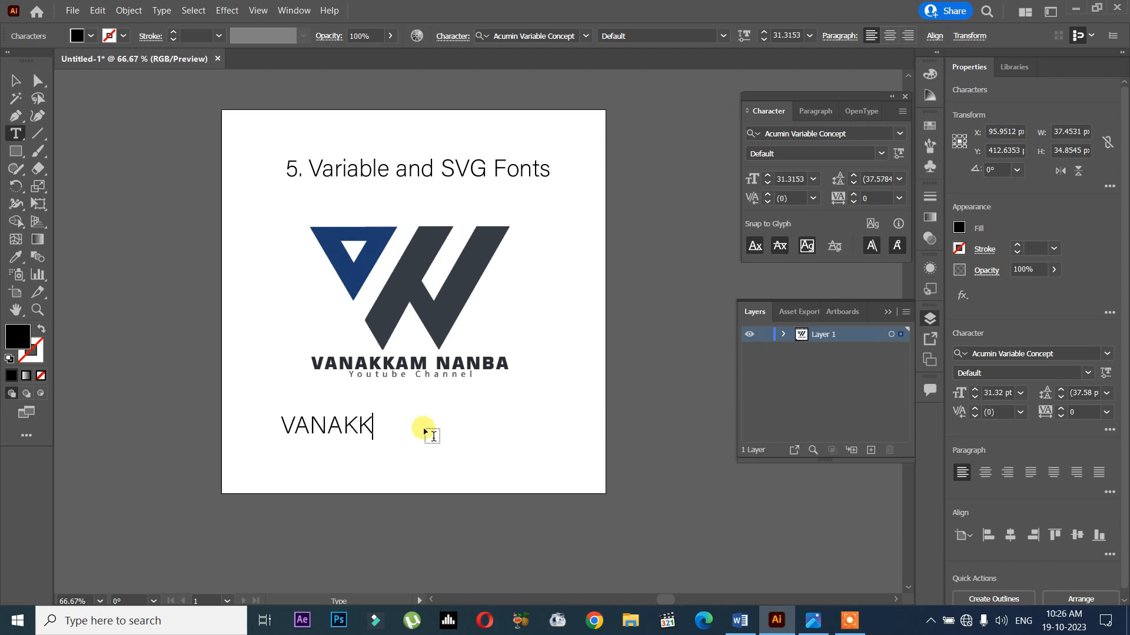
pyautogui.write('AM NANBA')
pyautogui.press('Escape')
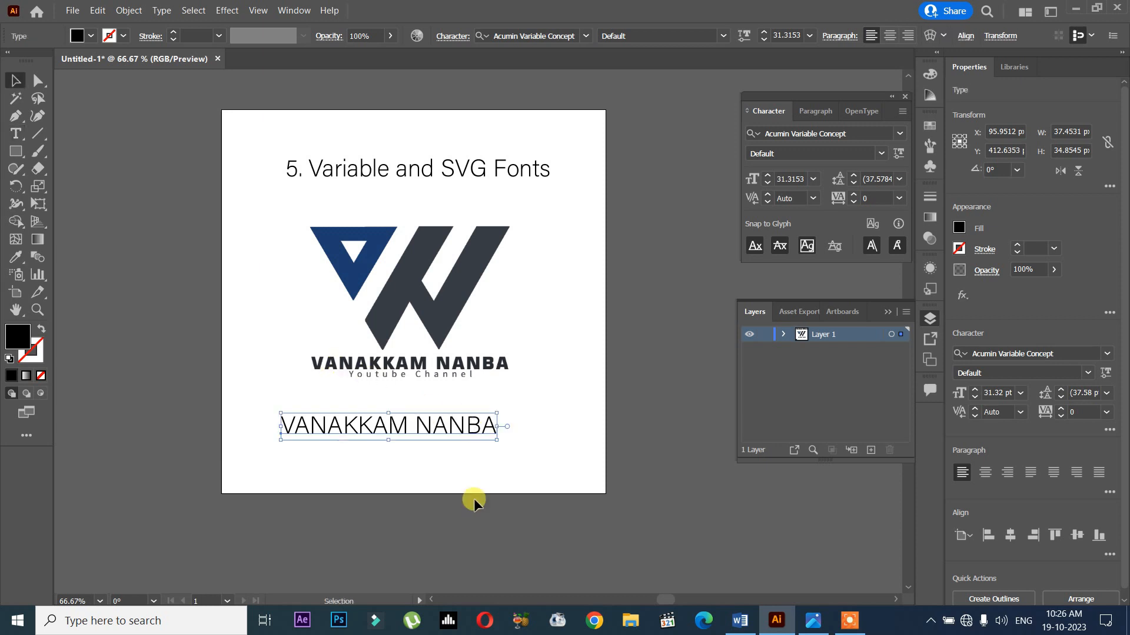
pyautogui.moveTo(476, 432); pyautogui.dragTo(502, 442)
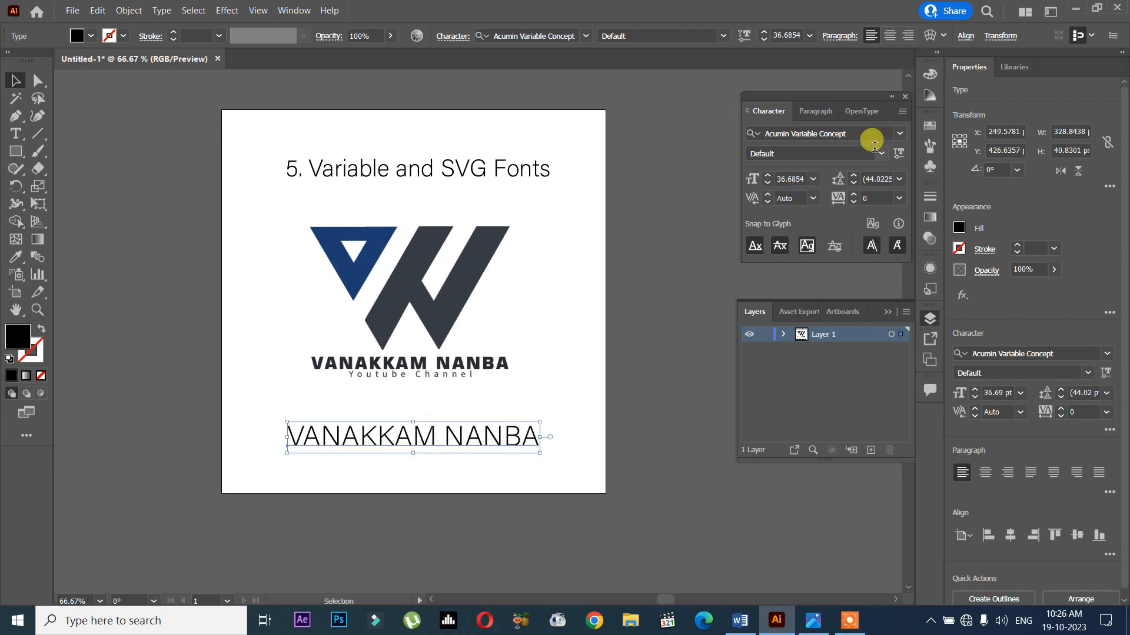
# - Browse the font list for variable fonts and apply Bahnschrift to the VANAKKAM NANBA text below the logo
pyautogui.click(900, 134)
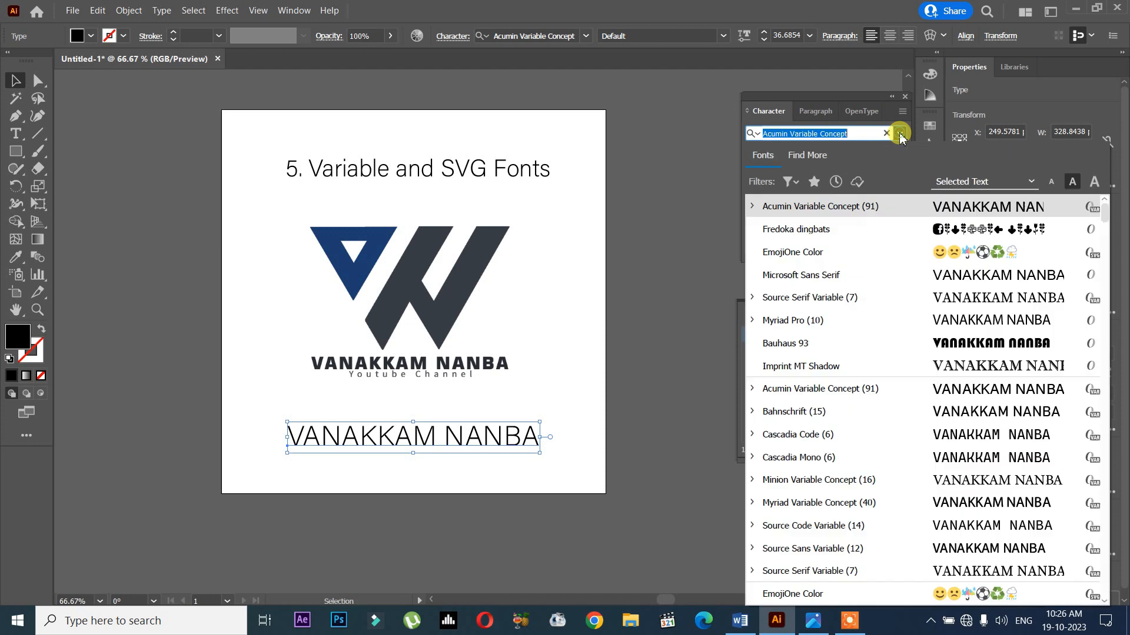
pyautogui.scroll(-10, 880, 320)
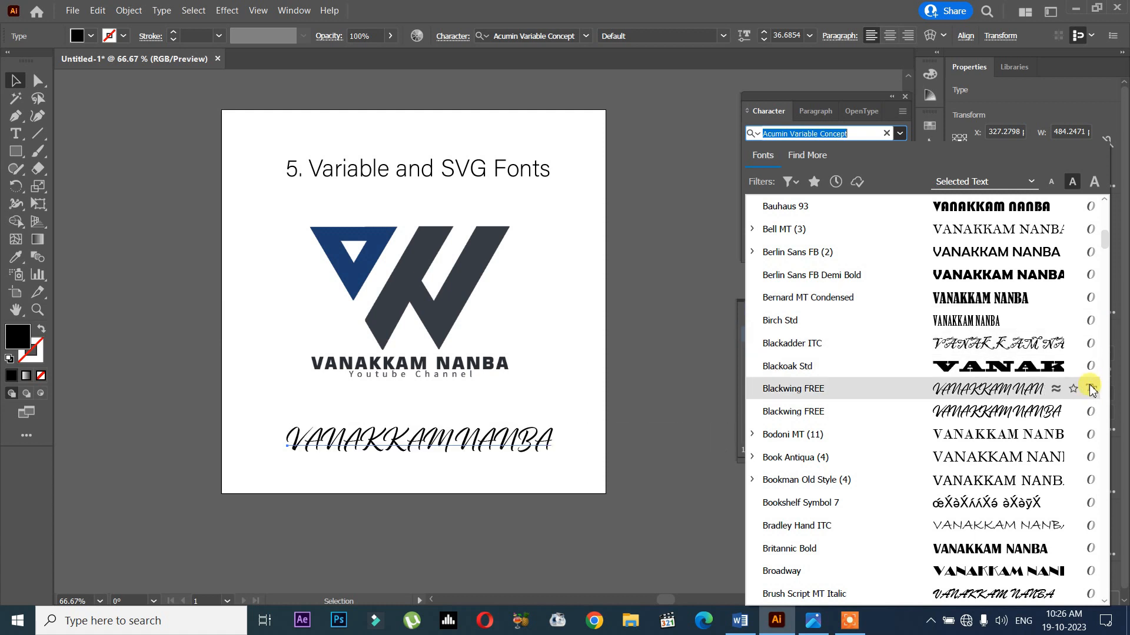
pyautogui.scroll(-3, 1094, 470)
pyautogui.scroll(10, 1068, 469)
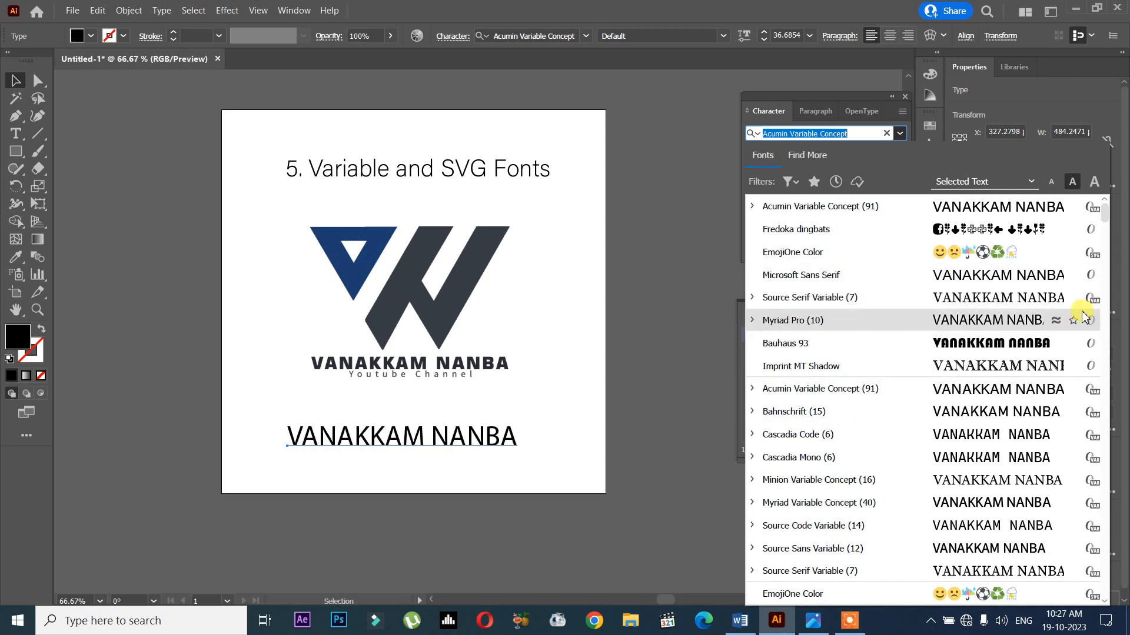
pyautogui.click(449, 169)
pyautogui.click(506, 439)
pyautogui.click(900, 134)
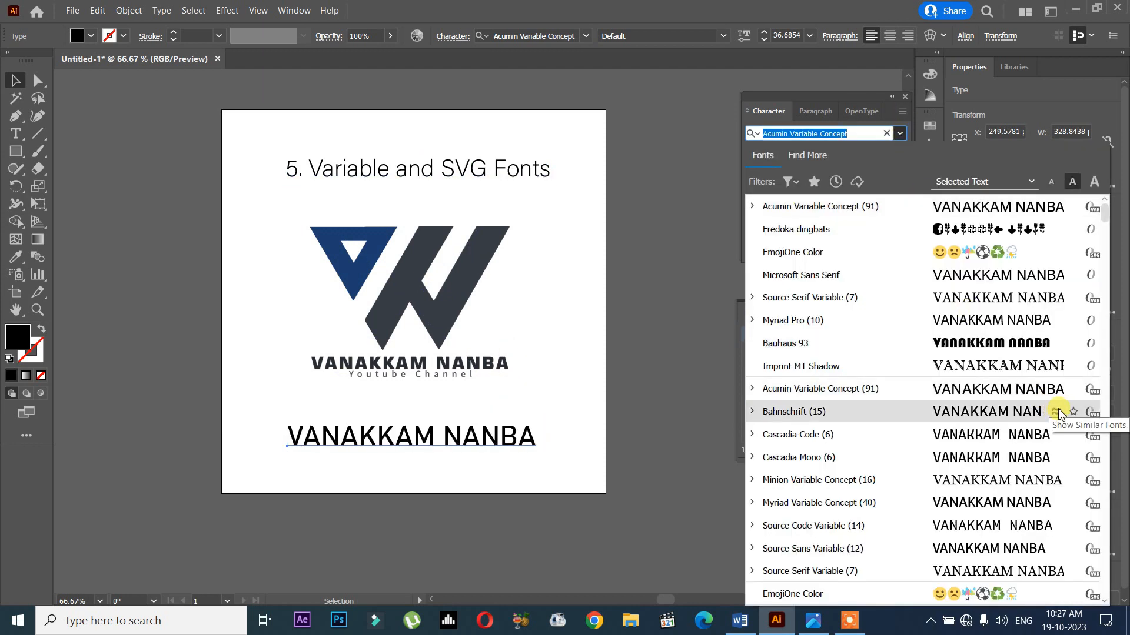
pyautogui.click(1025, 410)
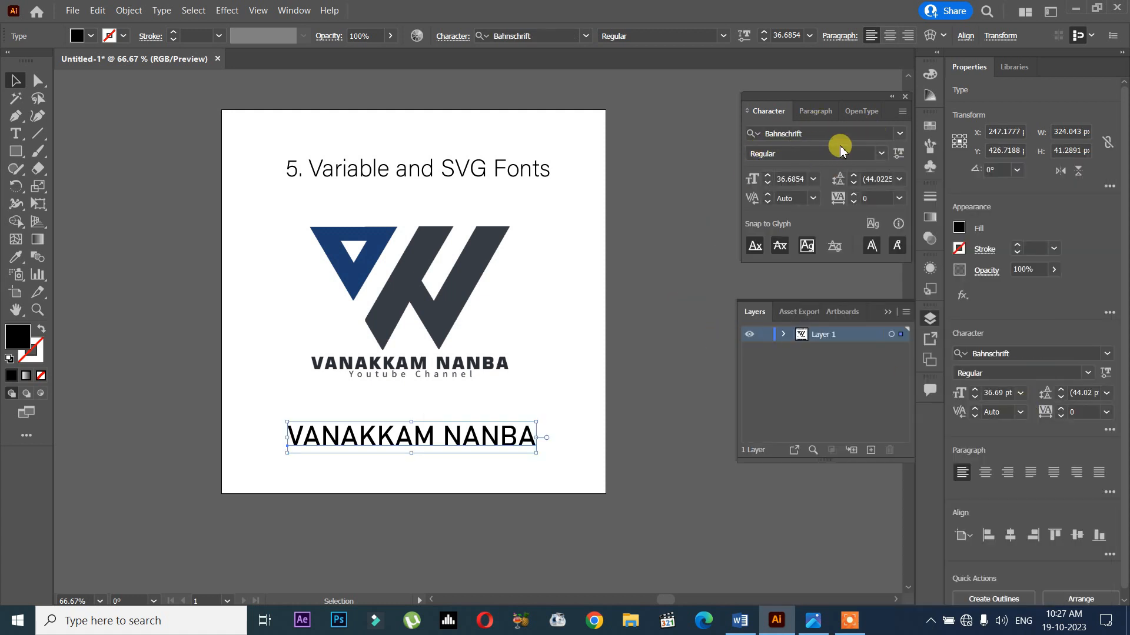
# - Try a variable font weight of 660 on the VANAKKAM NANBA text and reduce it to 300
pyautogui.click(897, 154)
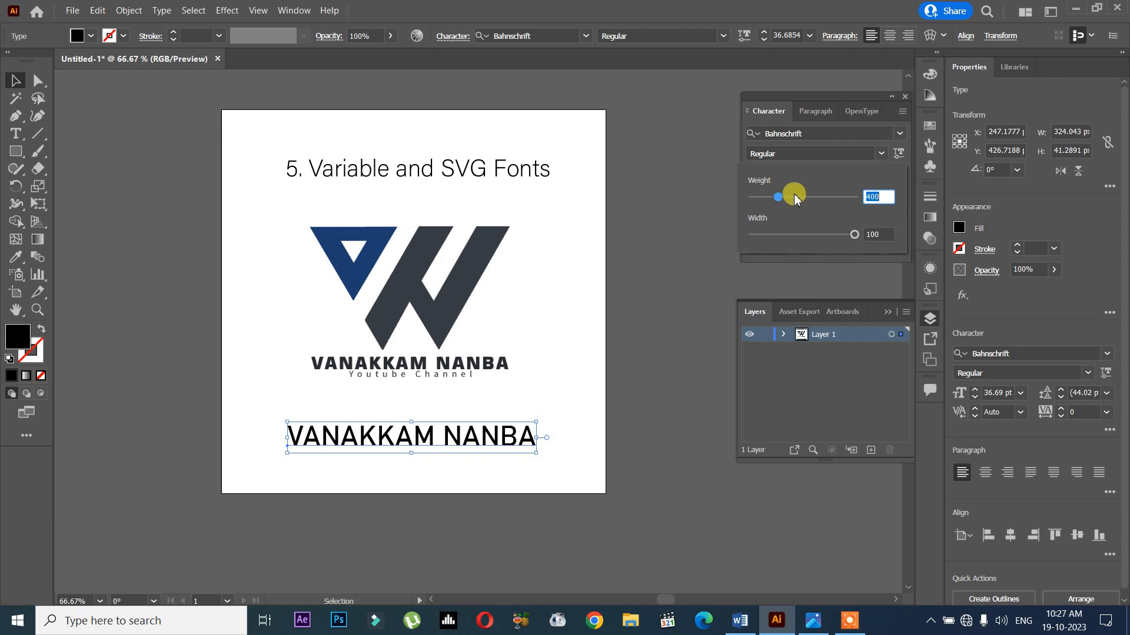
pyautogui.moveTo(789, 202); pyautogui.dragTo(844, 198)
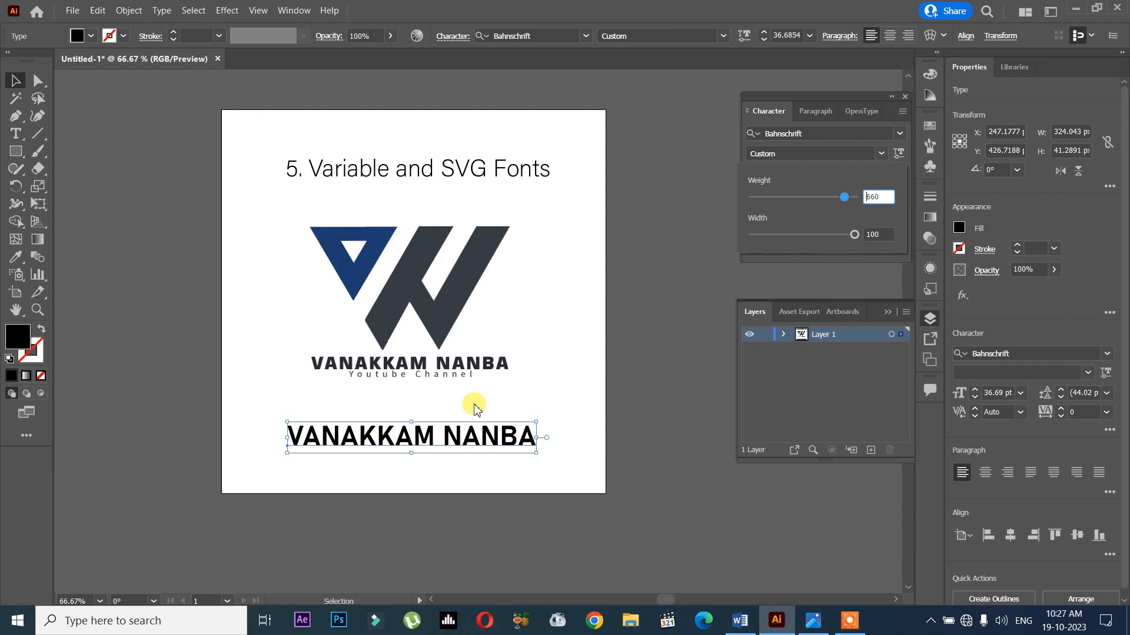
pyautogui.moveTo(848, 197); pyautogui.dragTo(712, 206)
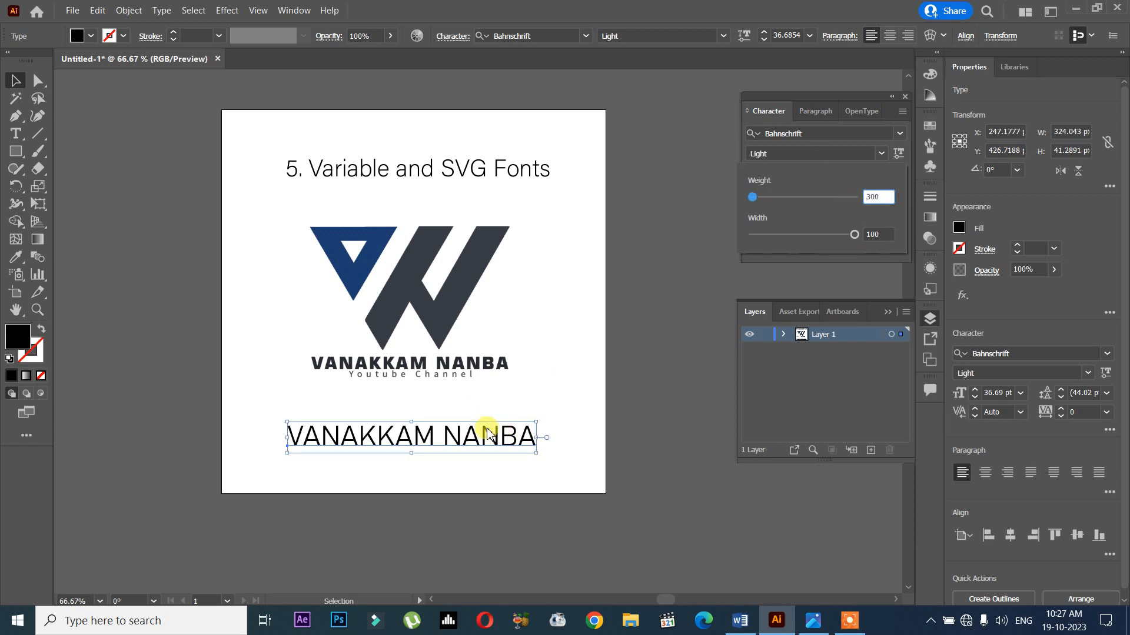
# - Make the Bahnschrift text heavier and slightly narrower using its variable weight and width settings
pyautogui.scroll(3, 465, 459)
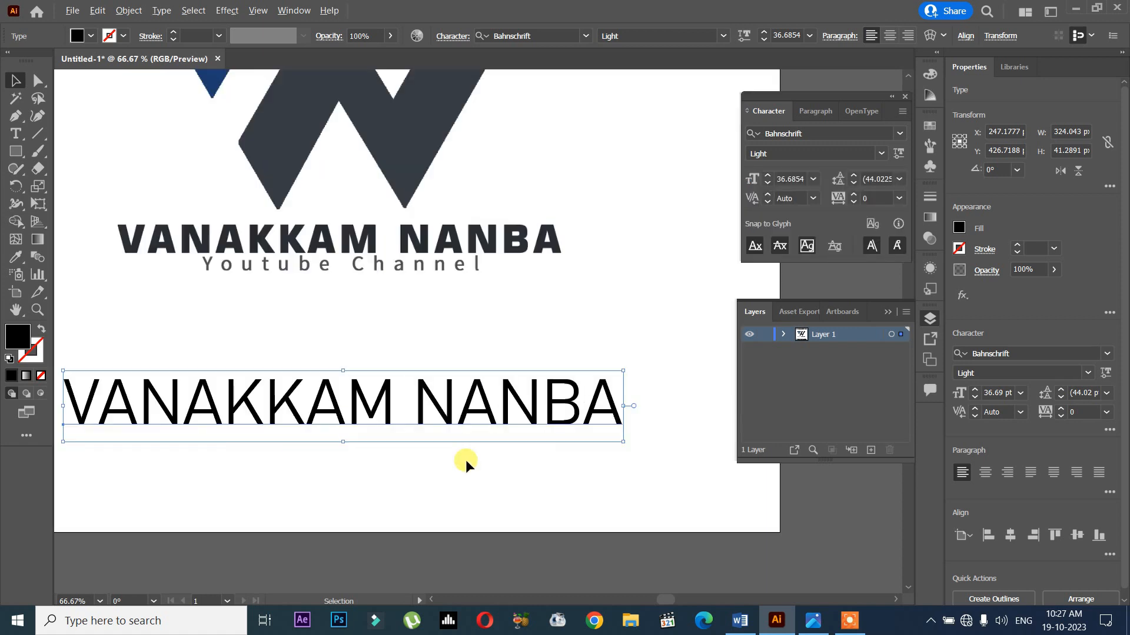
pyautogui.moveTo(468, 459); pyautogui.dragTo(556, 431)
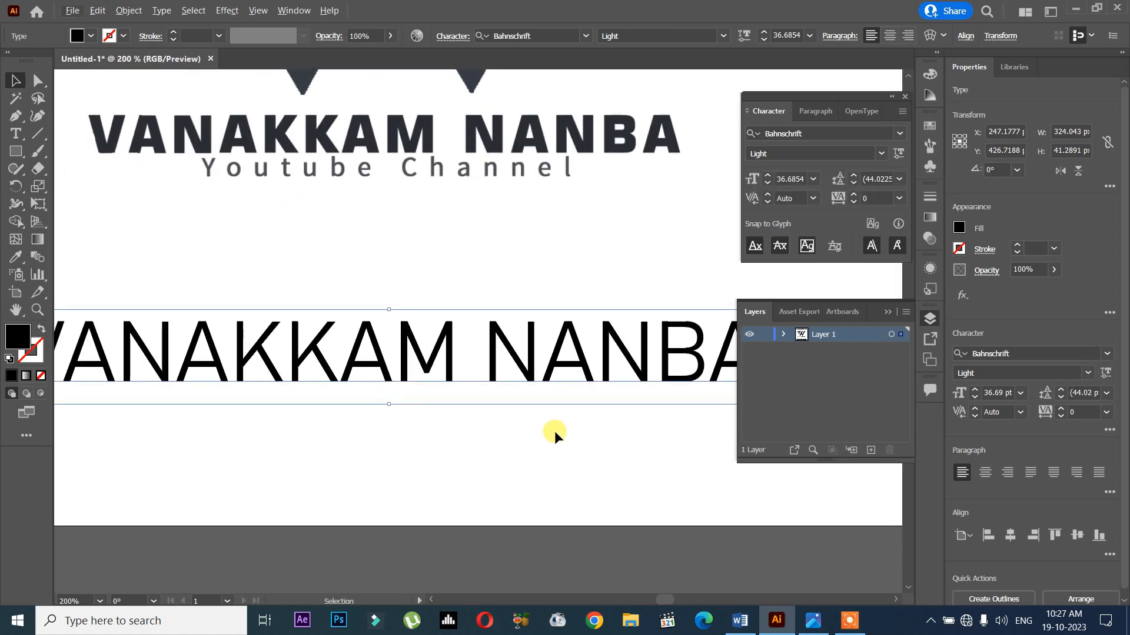
pyautogui.scroll(-1, 554, 431)
pyautogui.click(897, 155)
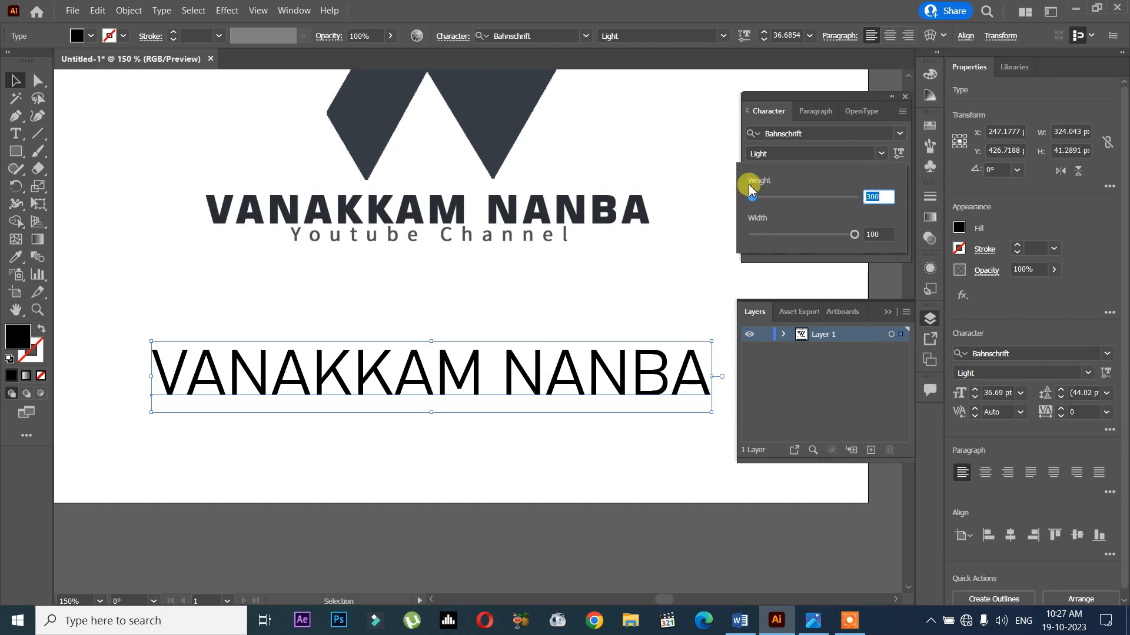
pyautogui.moveTo(757, 200); pyautogui.dragTo(838, 235)
pyautogui.click(815, 148)
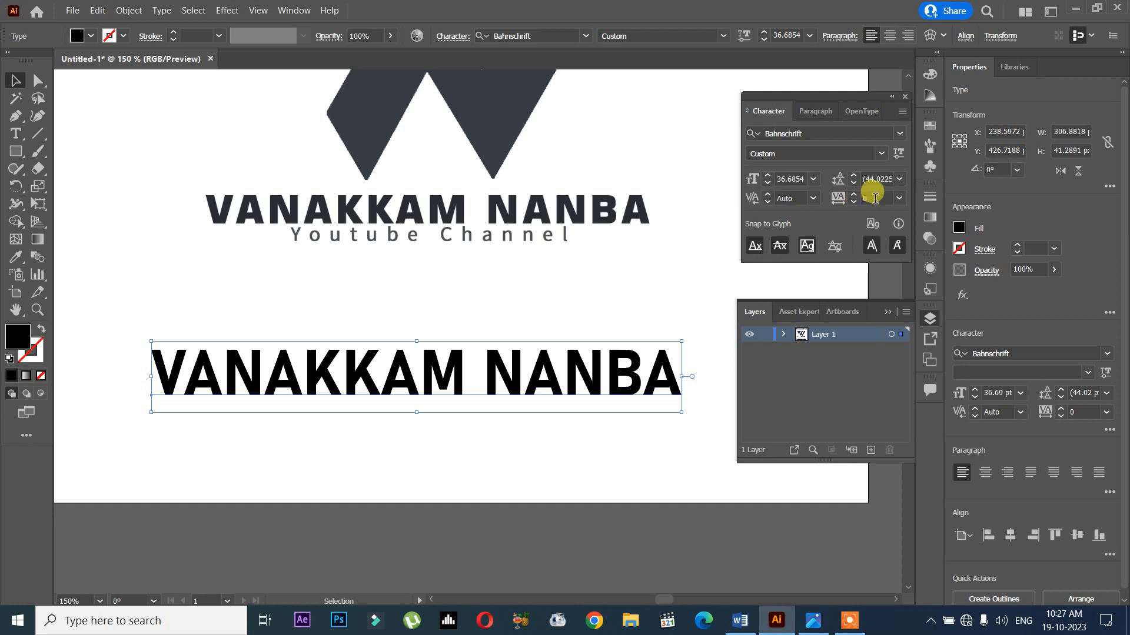
# - Try tighter tracking on the VANAKKAM NANBA text, including -6, and leave the tracking at 0
pyautogui.scroll(-6, 882, 199)
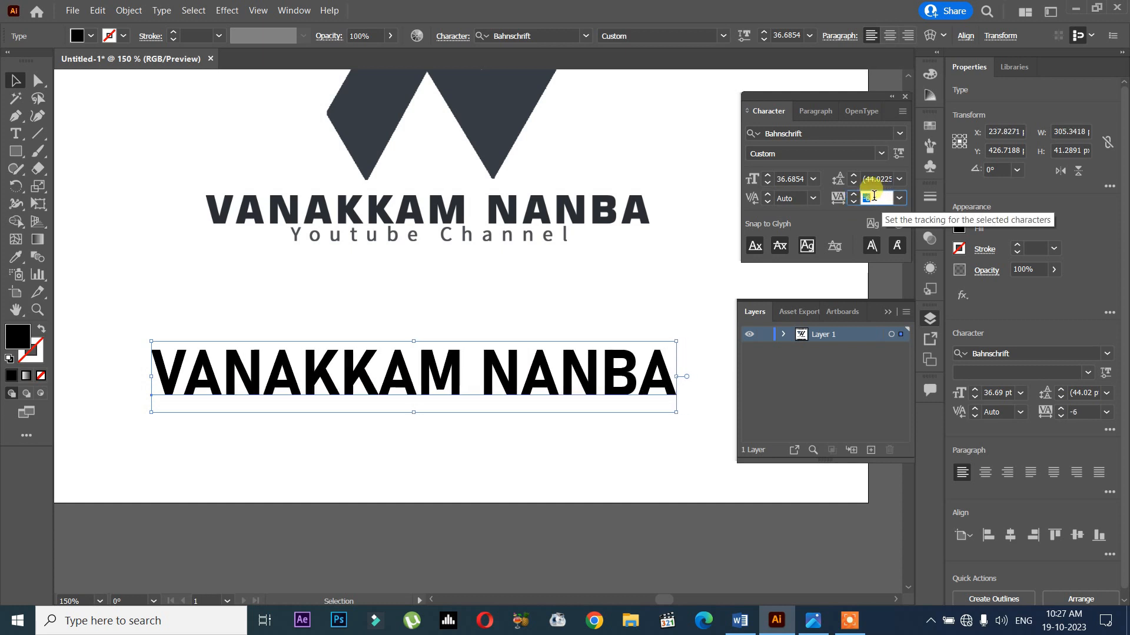
pyautogui.press('Return')
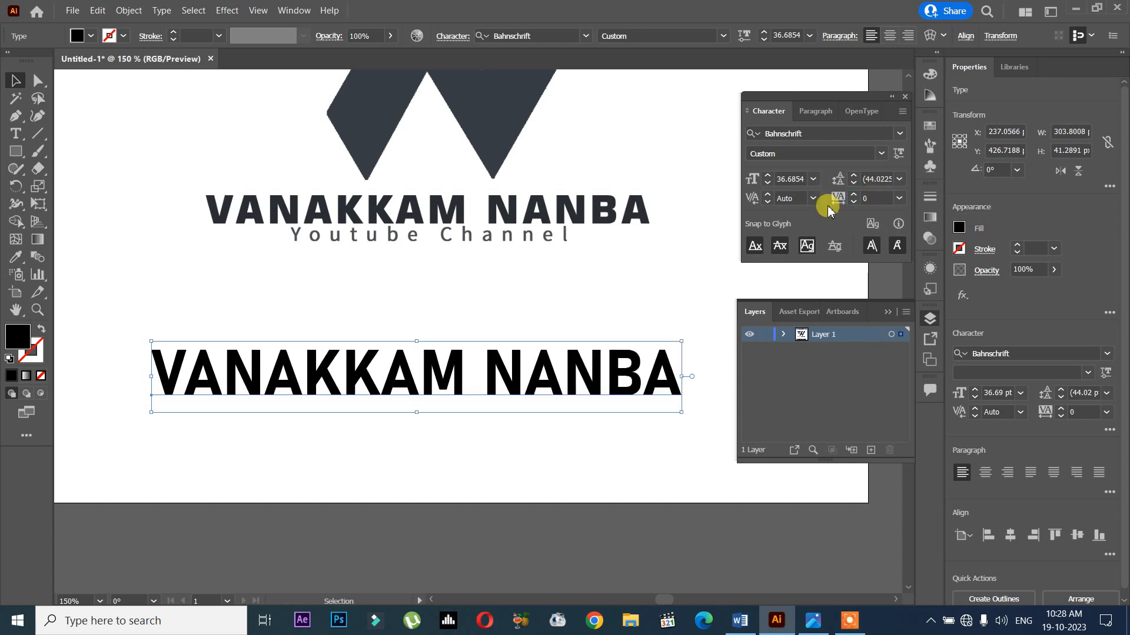
pyautogui.click(900, 198)
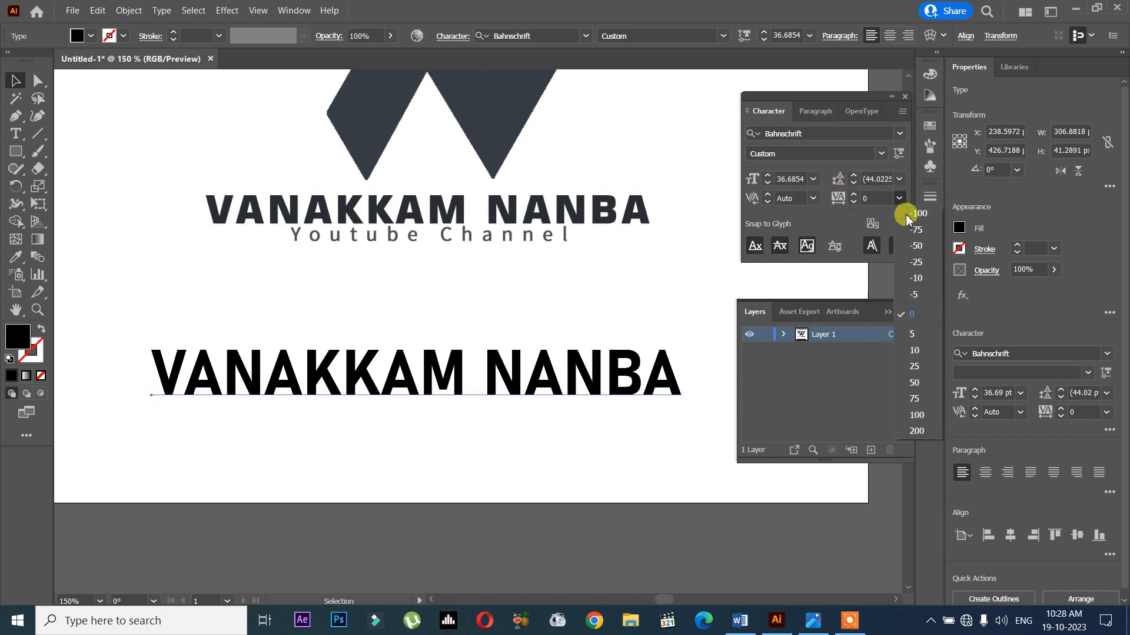
pyautogui.click(899, 155)
# - Reduce the Bahnschrift text's variable weight and set its variable width to 94
pyautogui.click(899, 154)
pyautogui.moveTo(855, 197); pyautogui.dragTo(820, 197)
pyautogui.moveTo(840, 244)
pyautogui.mouseDown()
pyautogui.moveTo(787, 233)
pyautogui.moveTo(830, 235)
pyautogui.mouseUp()
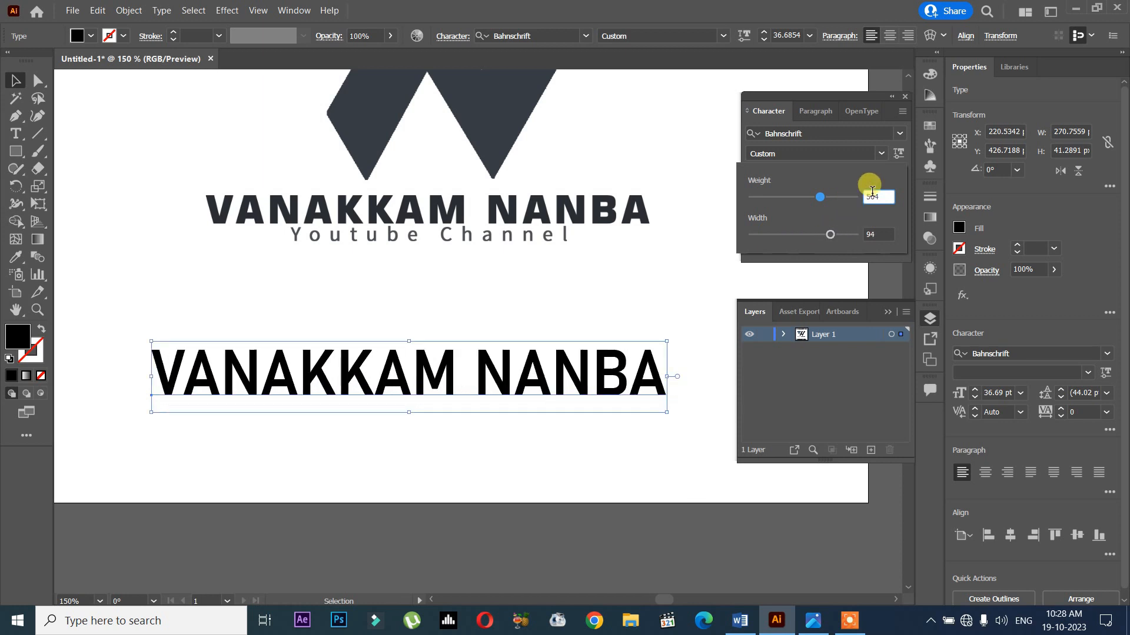
# - Change the font of the VANAKKAM NANBA text to Minion Variable Concept
pyautogui.click(899, 136)
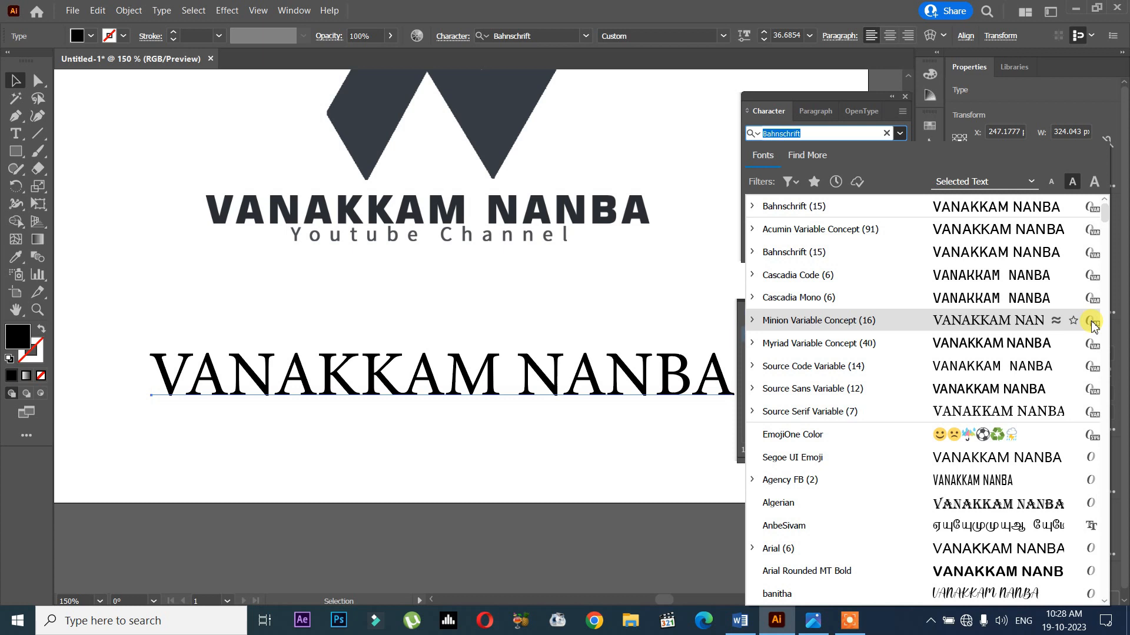
pyautogui.scroll(-12, 1059, 406)
pyautogui.scroll(11, 1059, 406)
pyautogui.scroll(2, 1059, 406)
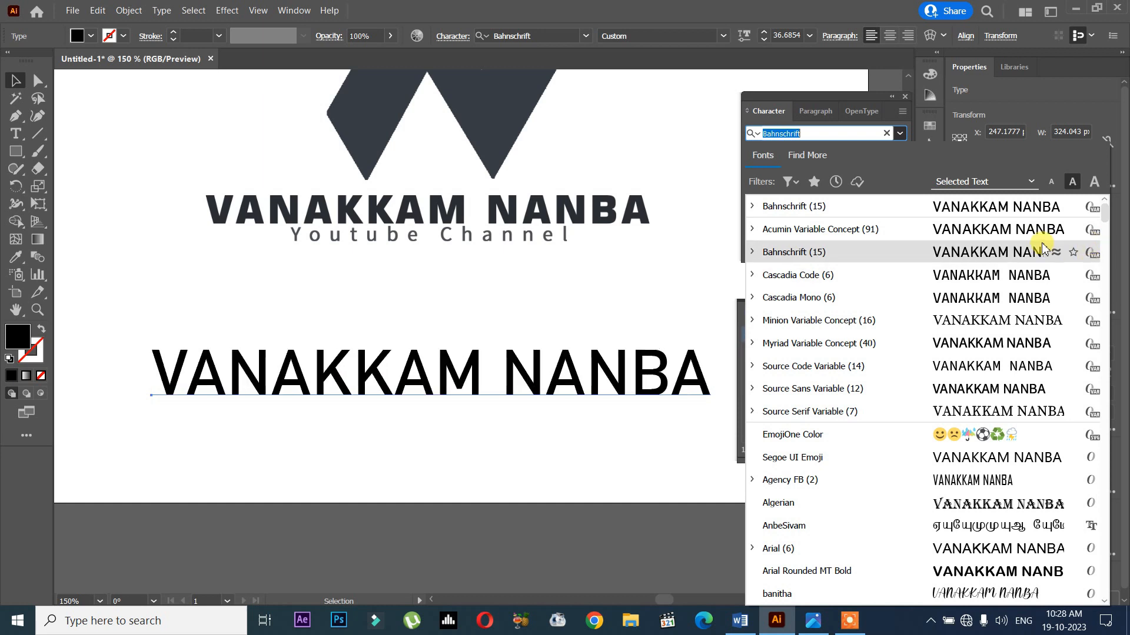
pyautogui.click(1054, 324)
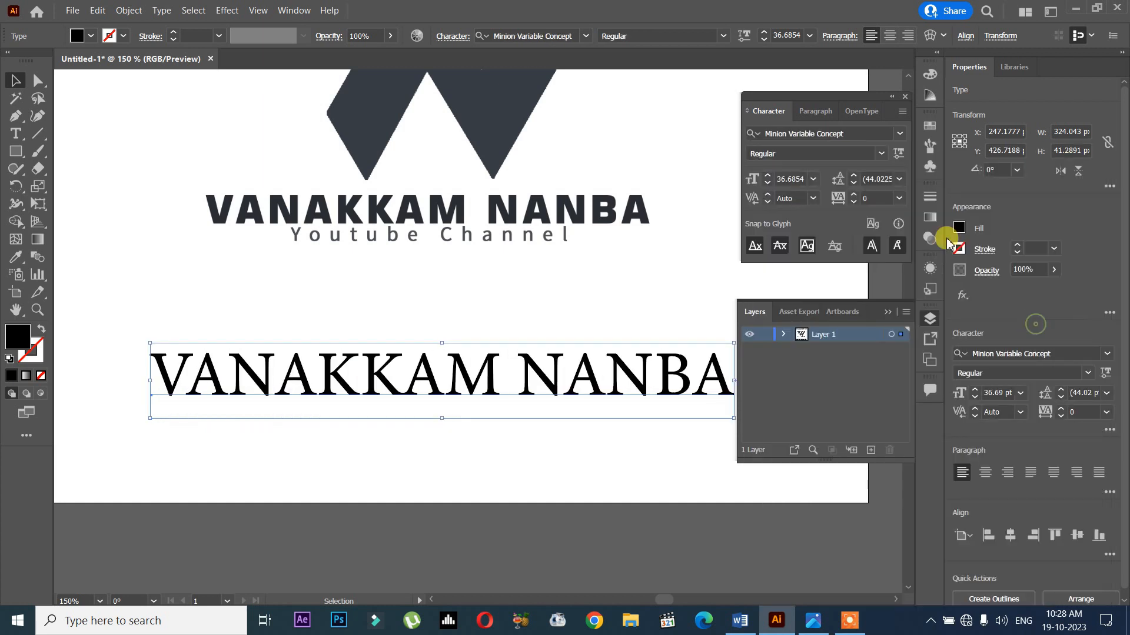
# - Adjust the variable font settings of the Minion Variable Concept text to give it heavier, narrower custom lettering
pyautogui.click(898, 153)
pyautogui.moveTo(802, 199); pyautogui.dragTo(831, 197)
pyautogui.moveTo(815, 241); pyautogui.dragTo(897, 229)
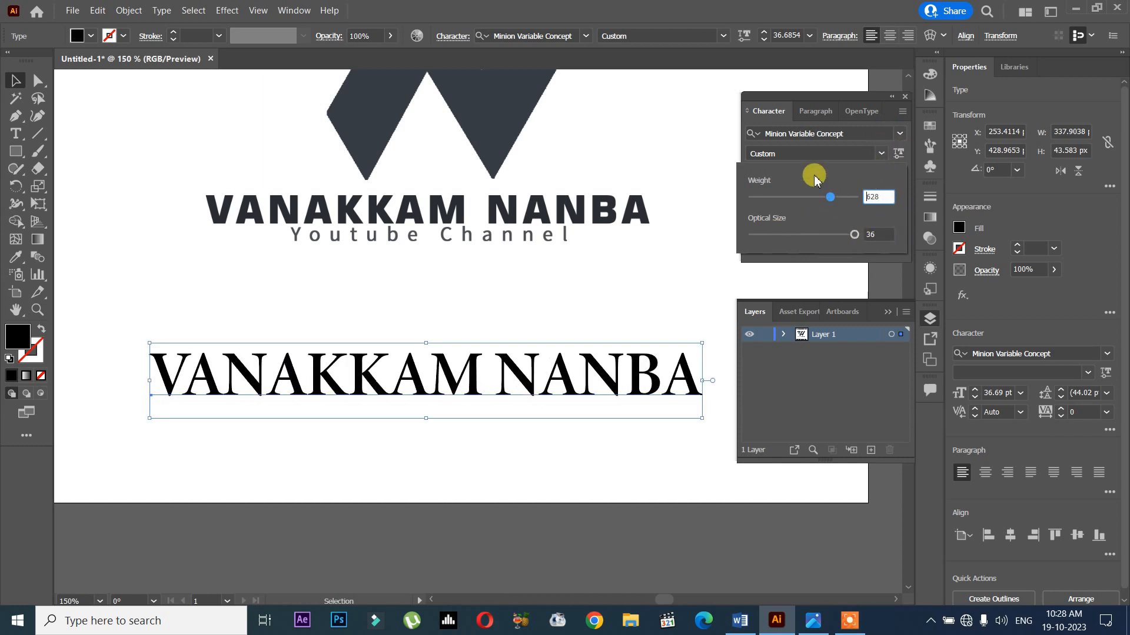
# - Examine the style variations contained in the Bahnschrift variable font family and collapse the family again
pyautogui.click(900, 135)
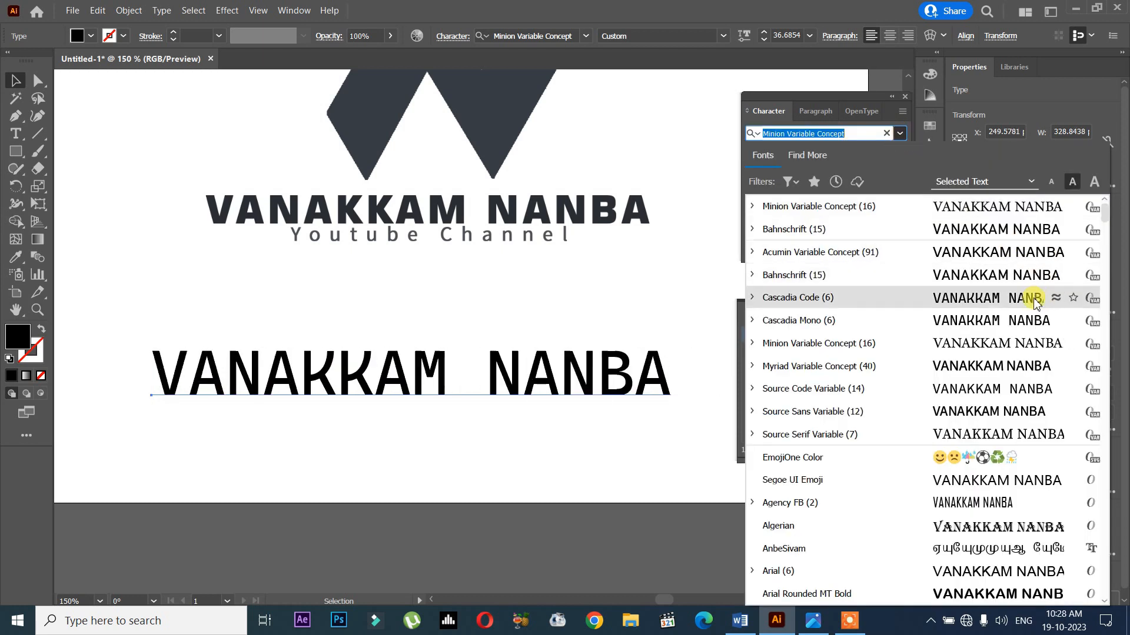
pyautogui.click(753, 275)
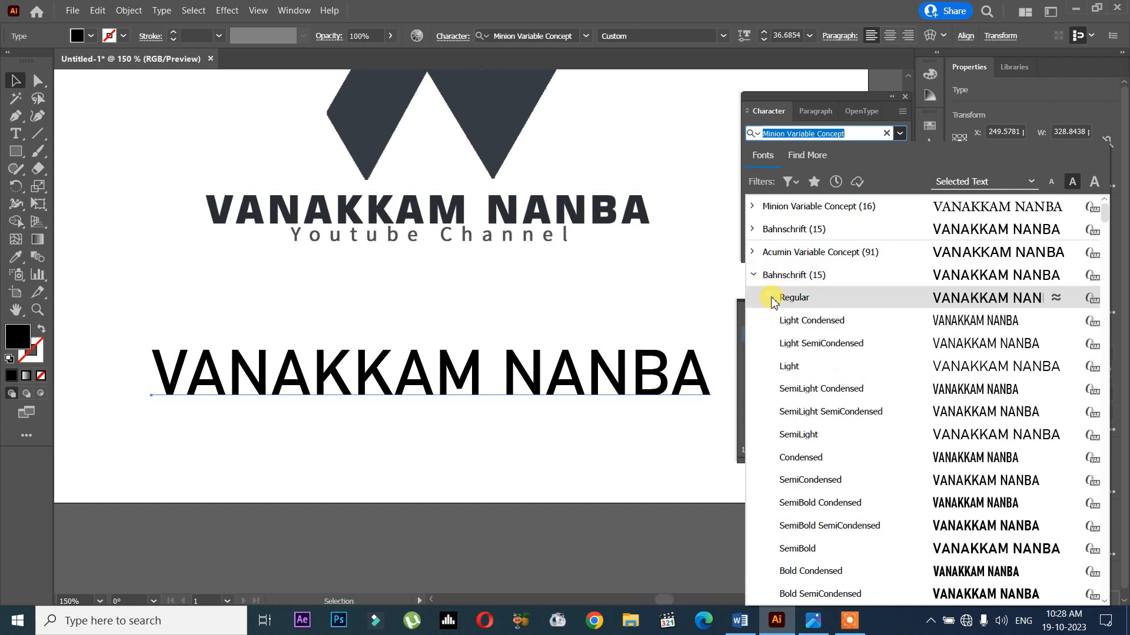
pyautogui.scroll(-4, 801, 388)
pyautogui.scroll(3, 804, 392)
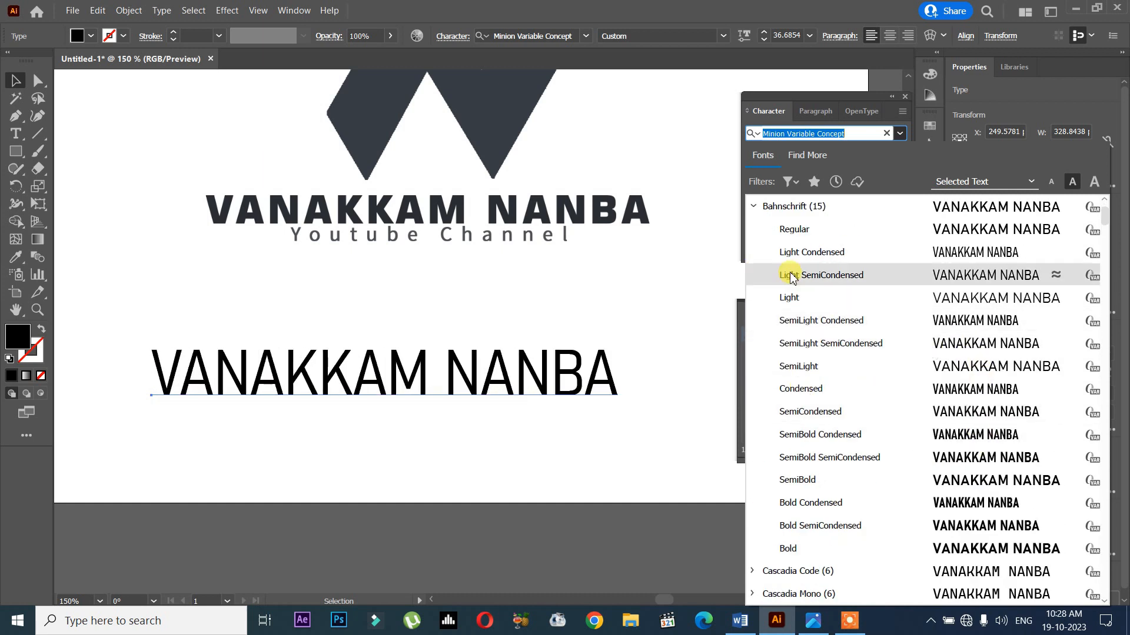
pyautogui.click(753, 207)
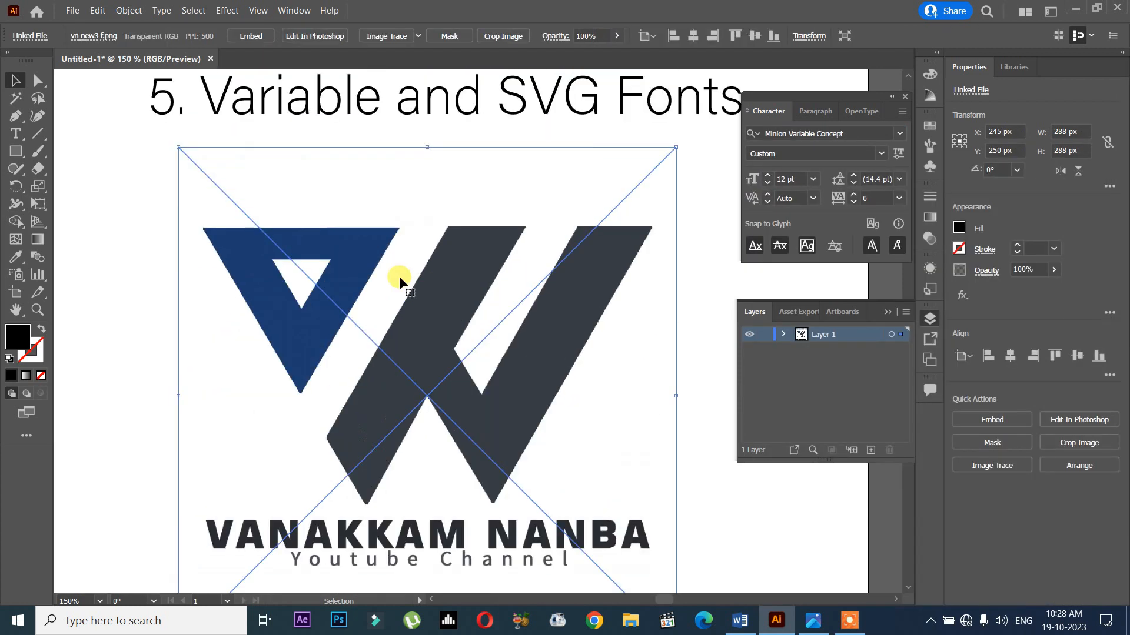
# - Change the font of the VANAKKAM NANBA text below the logo to Fredoka dingbats
pyautogui.moveTo(609, 168); pyautogui.dragTo(532, 164)
pyautogui.moveTo(457, 416); pyautogui.dragTo(521, 91)
pyautogui.click(469, 465)
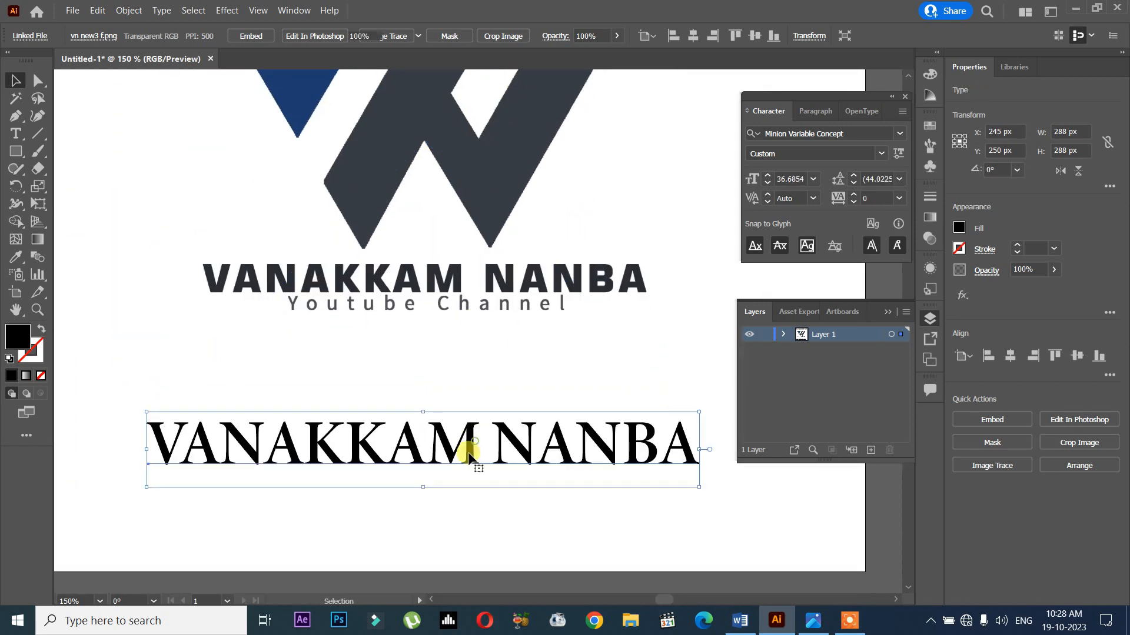
pyautogui.click(899, 134)
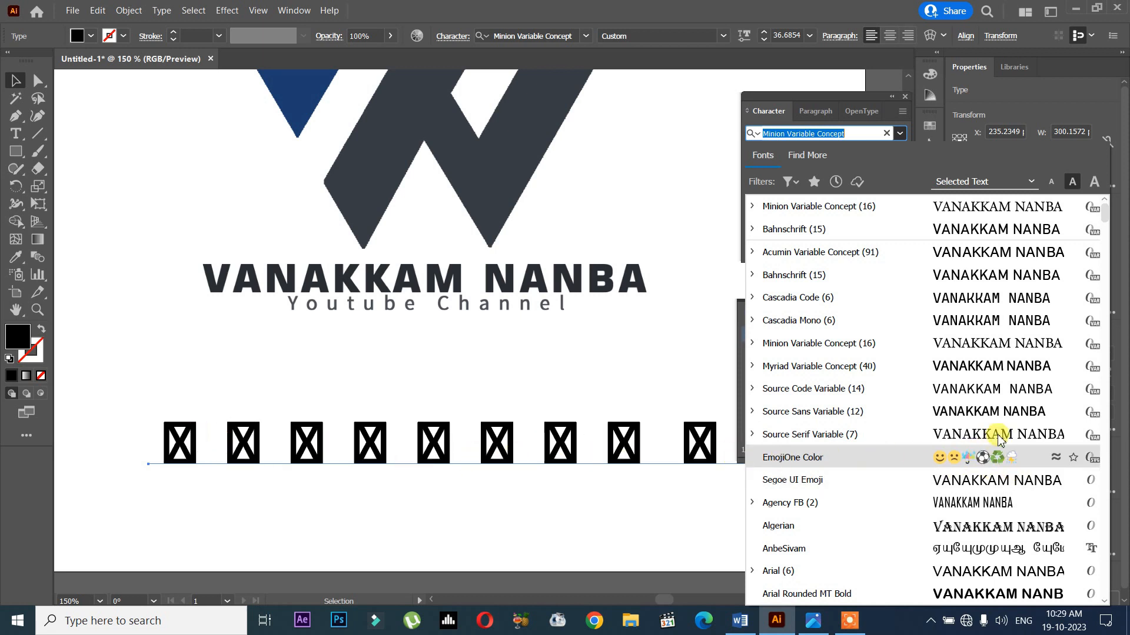
pyautogui.scroll(-7, 1000, 441)
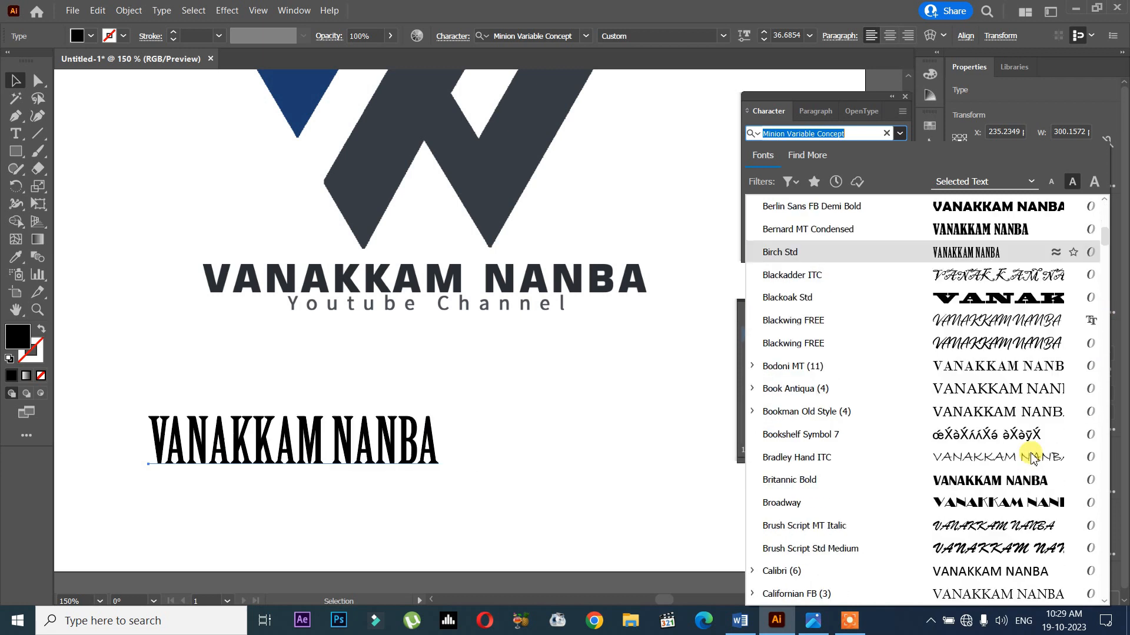
pyautogui.scroll(-11, 1031, 458)
pyautogui.scroll(11, 1030, 458)
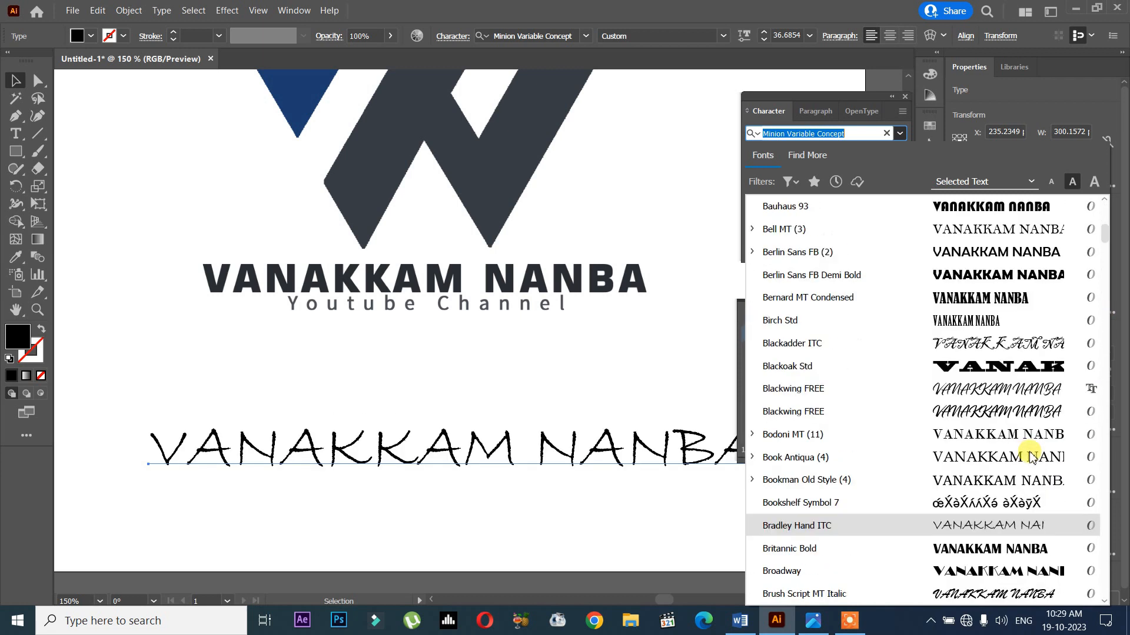
pyautogui.scroll(7, 1029, 453)
pyautogui.scroll(-15, 953, 294)
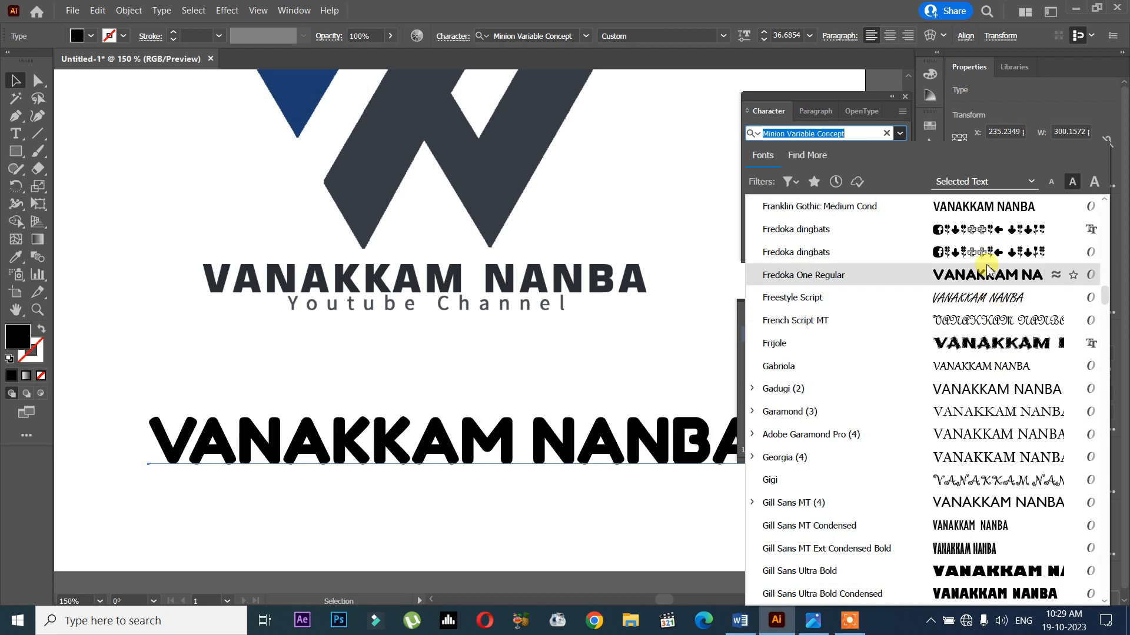
pyautogui.click(1000, 259)
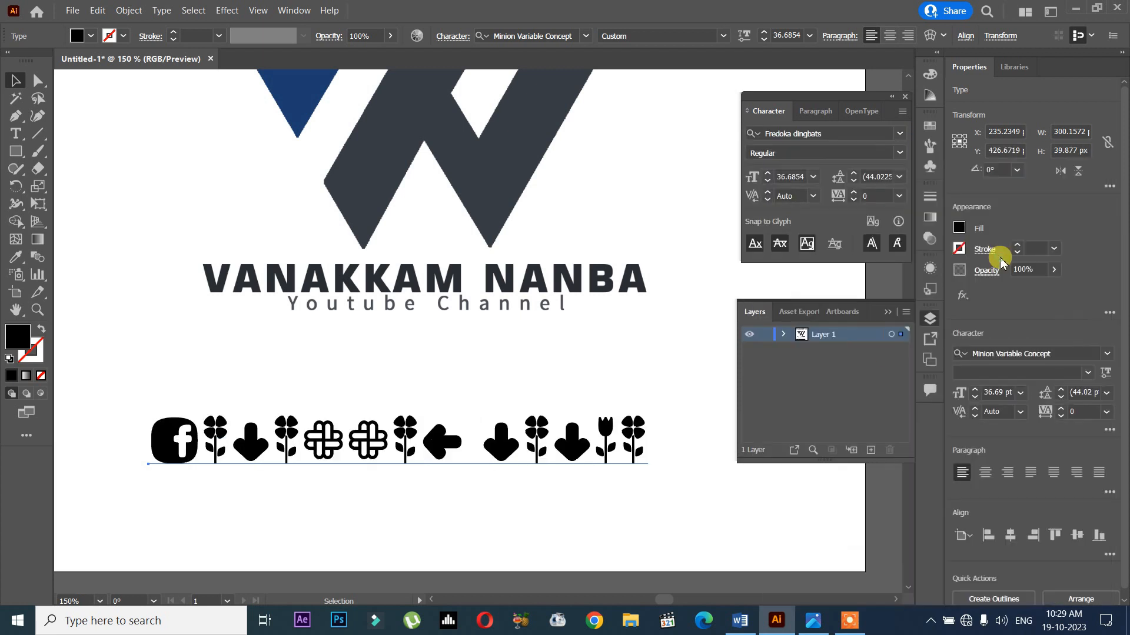
# - Shift the dingbat text line slightly and display the glyphs of the entire Fredoka dingbats font
pyautogui.click(517, 441)
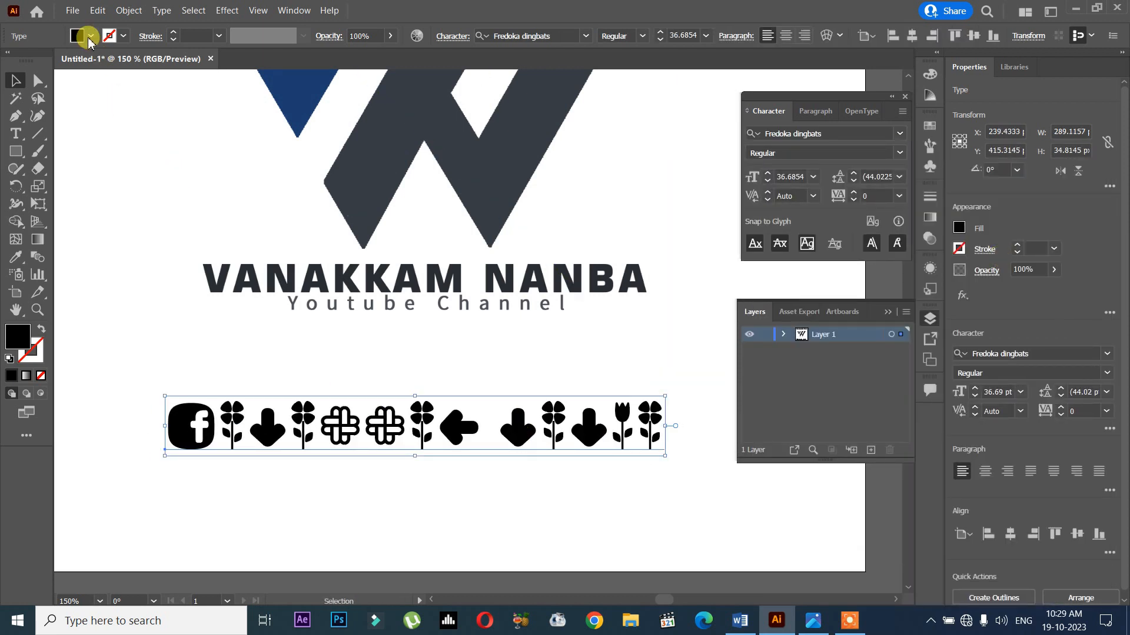
pyautogui.click(159, 12)
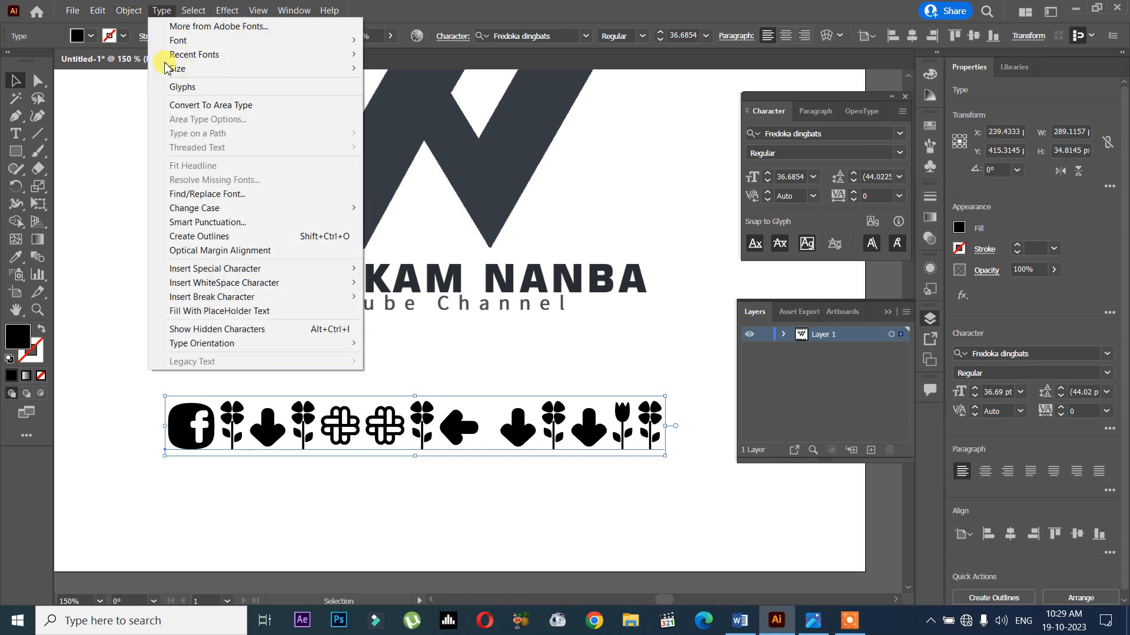
pyautogui.click(160, 11)
pyautogui.click(161, 11)
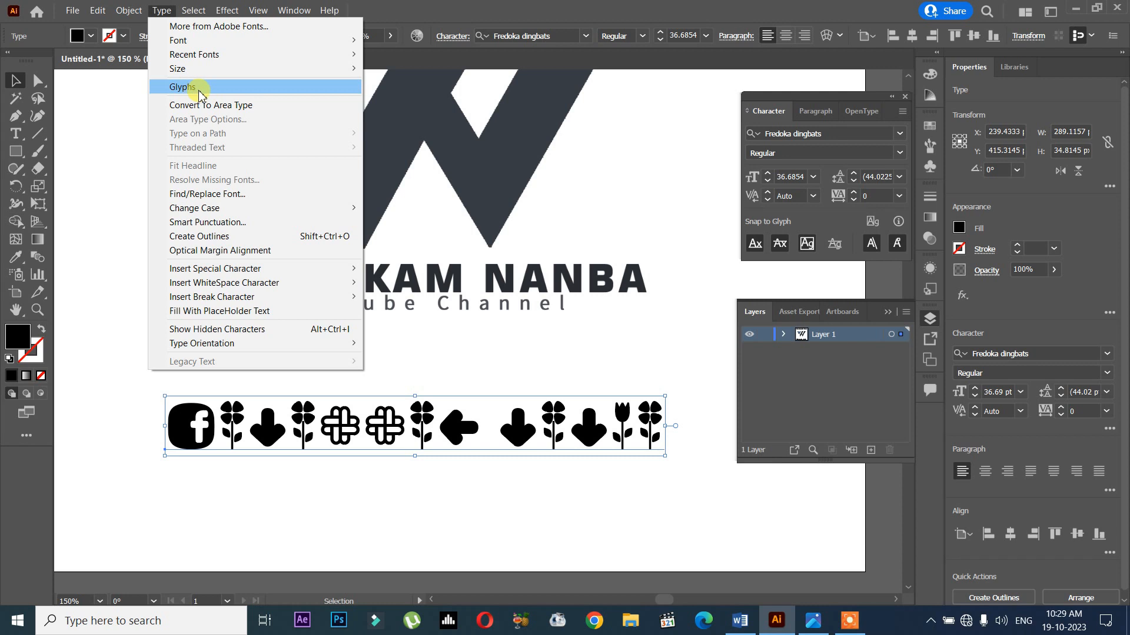
pyautogui.click(189, 87)
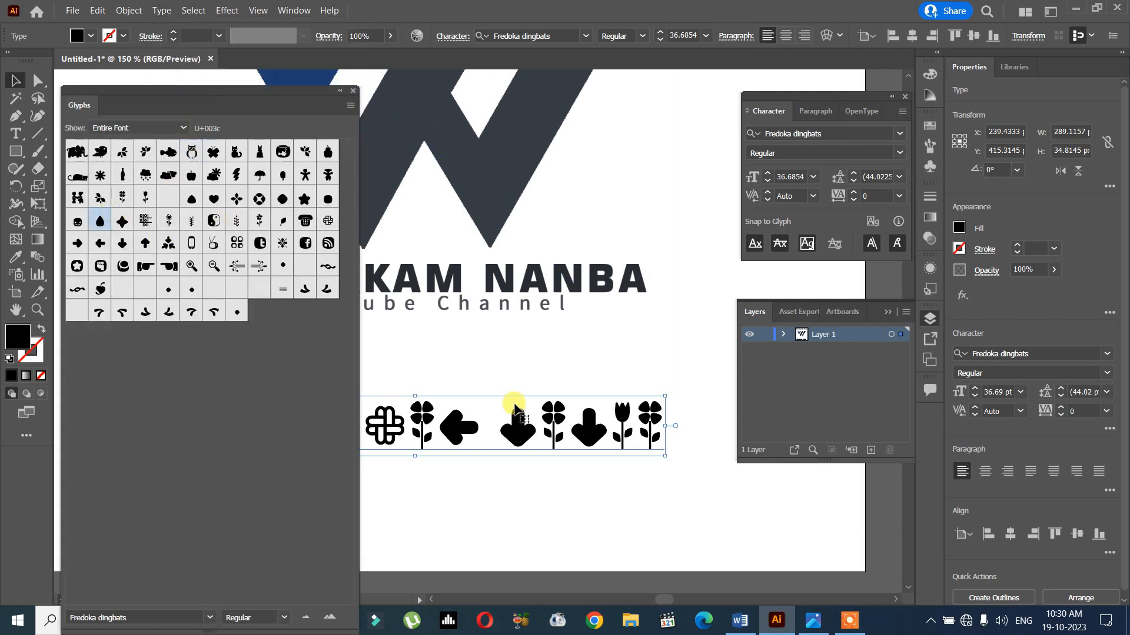
# - Replace the contents of the dingbat text line with "vanakkam" and move the line lower on the artboard
pyautogui.moveTo(515, 403); pyautogui.dragTo(599, 404)
pyautogui.doubleClick(588, 404)
pyautogui.hotkey('ctrl', 'a')
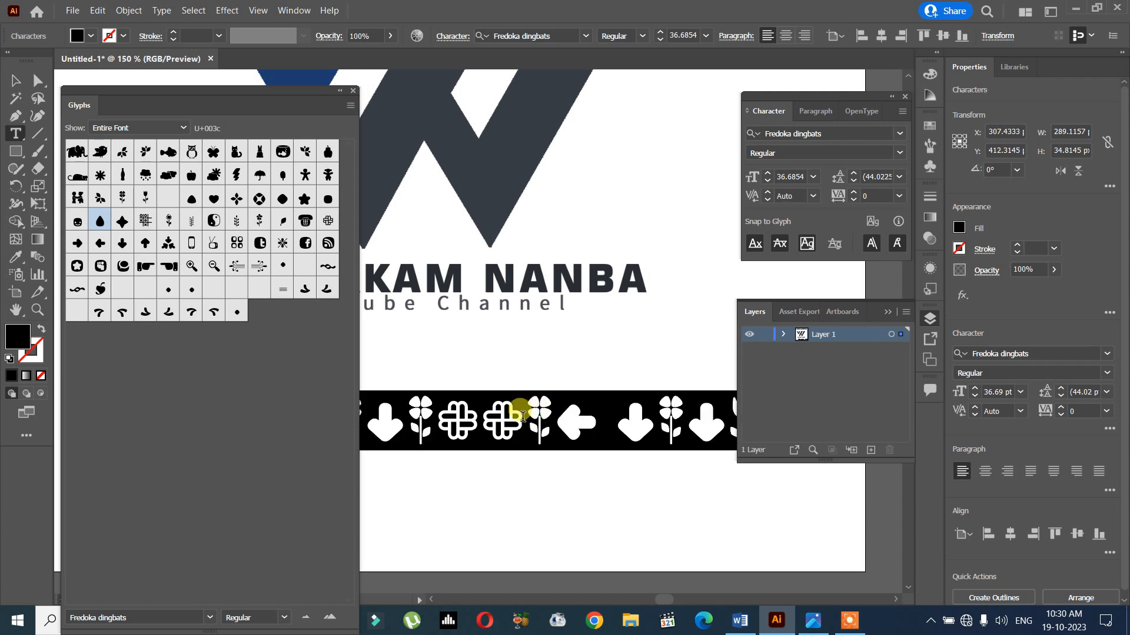
pyautogui.press('BackSpace')
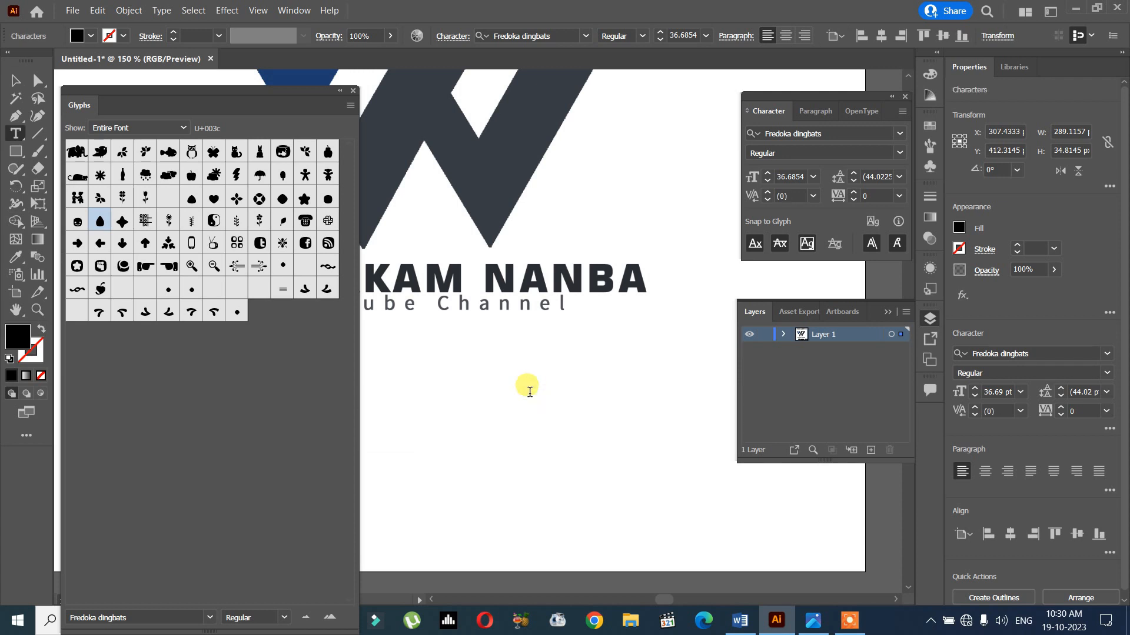
pyautogui.write('vanakka')
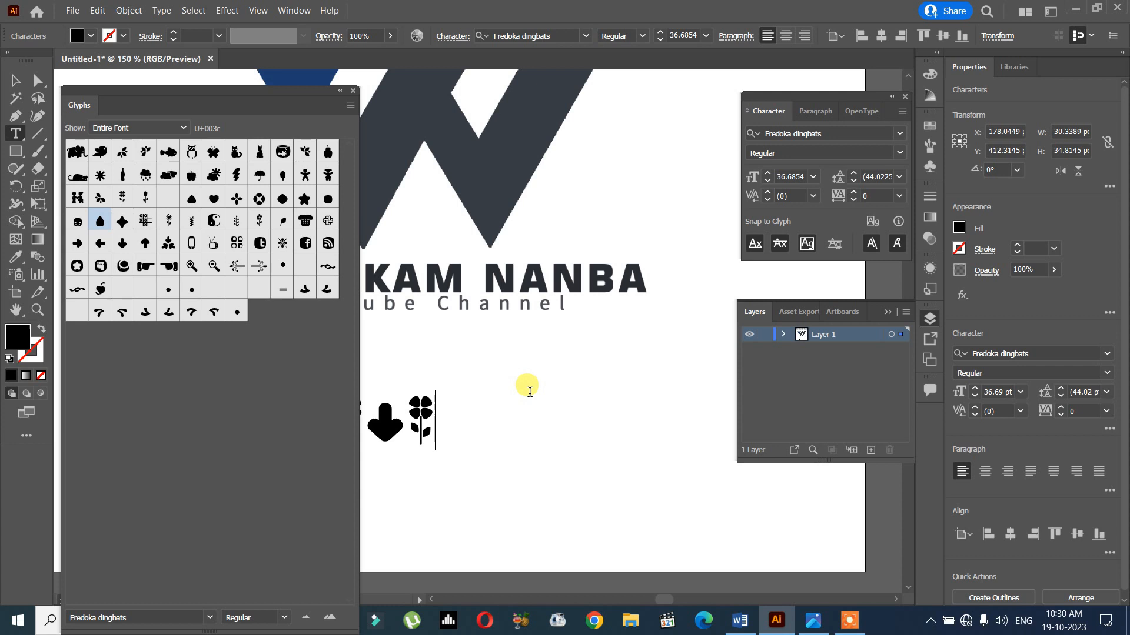
pyautogui.write('m')
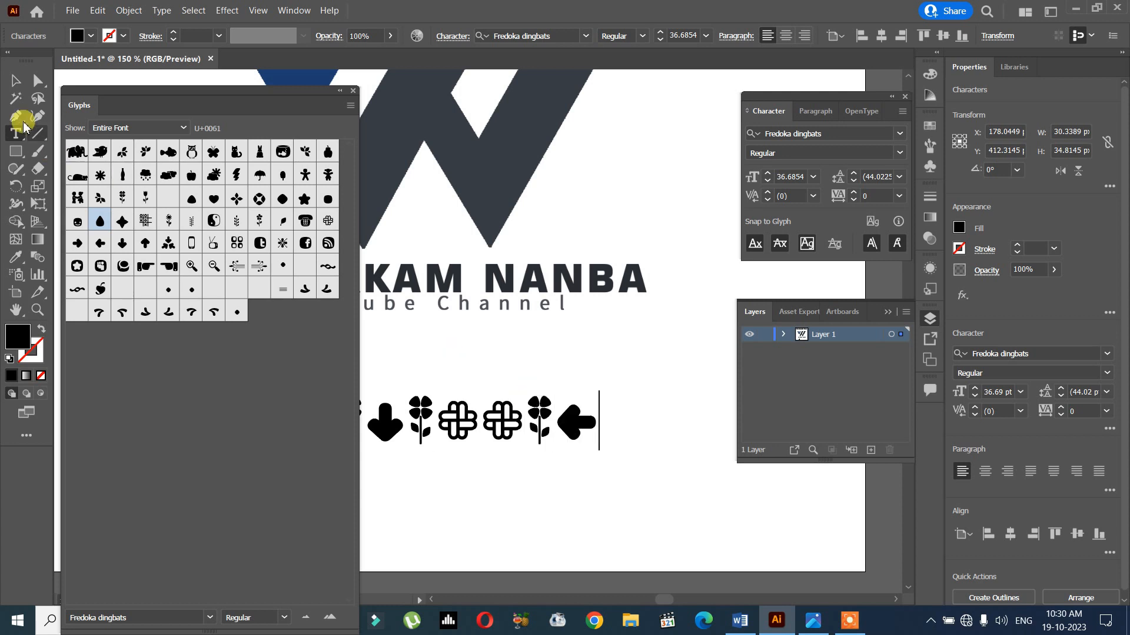
pyautogui.click(24, 94)
pyautogui.moveTo(423, 412); pyautogui.dragTo(505, 482)
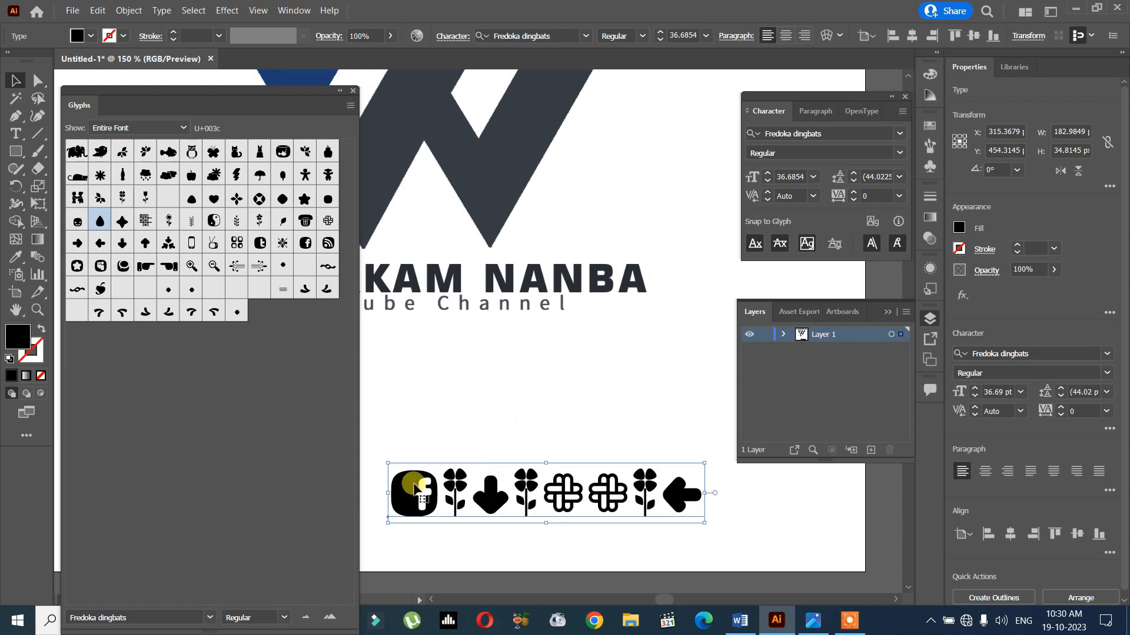
# - Place a copy of the dingbat text line directly above the original
pyautogui.click(260, 200)
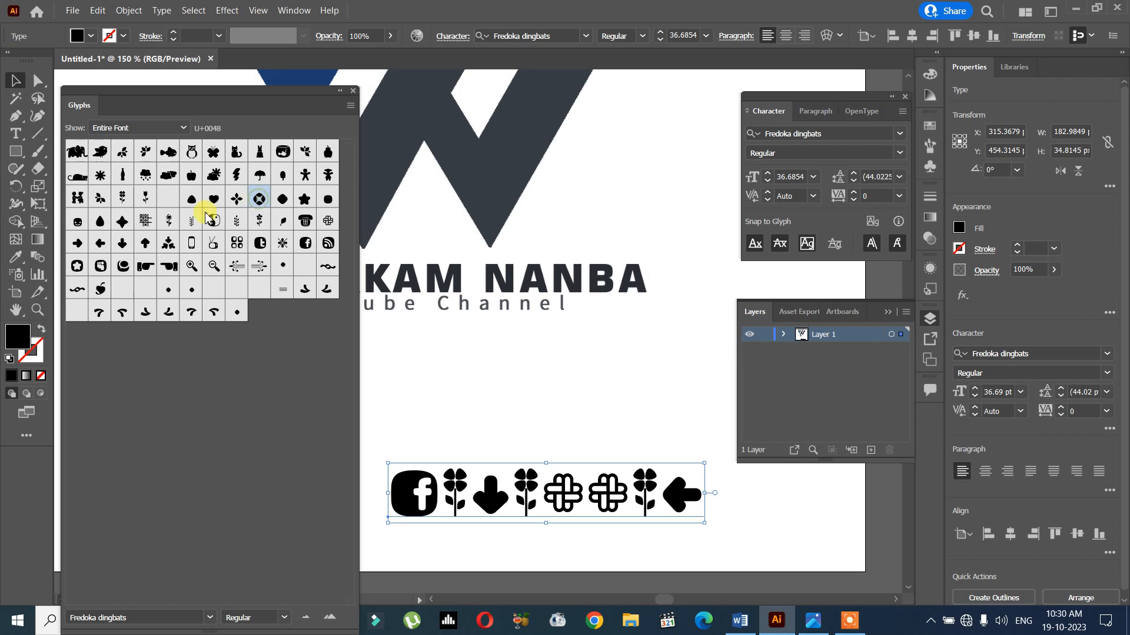
pyautogui.click(308, 244)
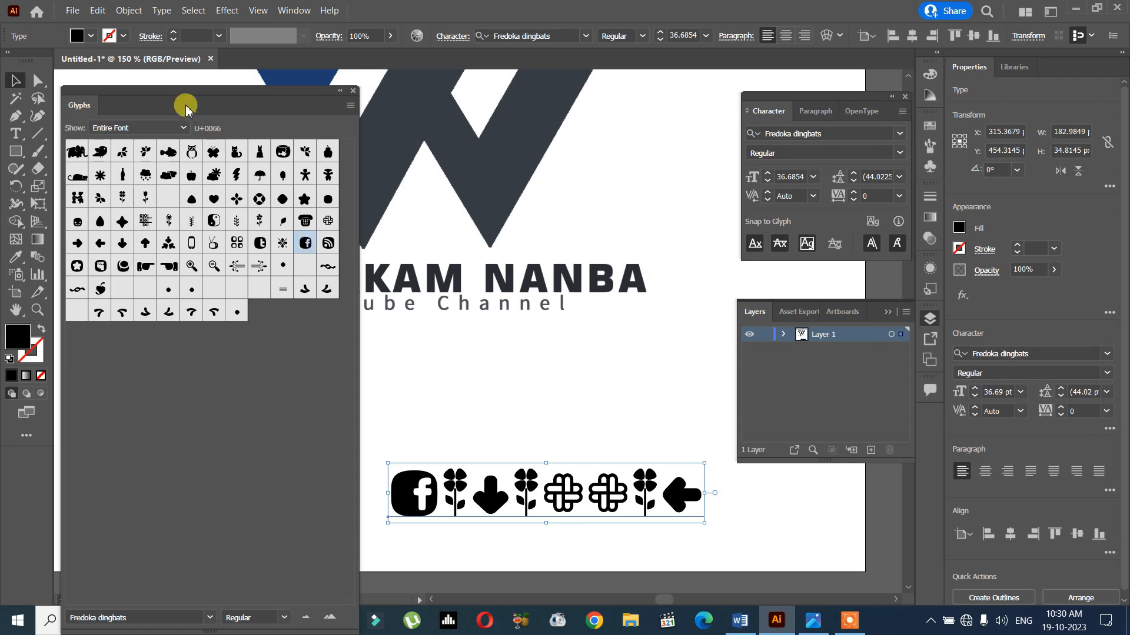
pyautogui.click(312, 249)
pyautogui.moveTo(492, 494); pyautogui.dragTo(497, 393)
# - Replace all characters of the copied line with a single Facebook glyph from the Fredoka dingbats font
pyautogui.doubleClick(499, 396)
pyautogui.hotkey('ctrl', 'a')
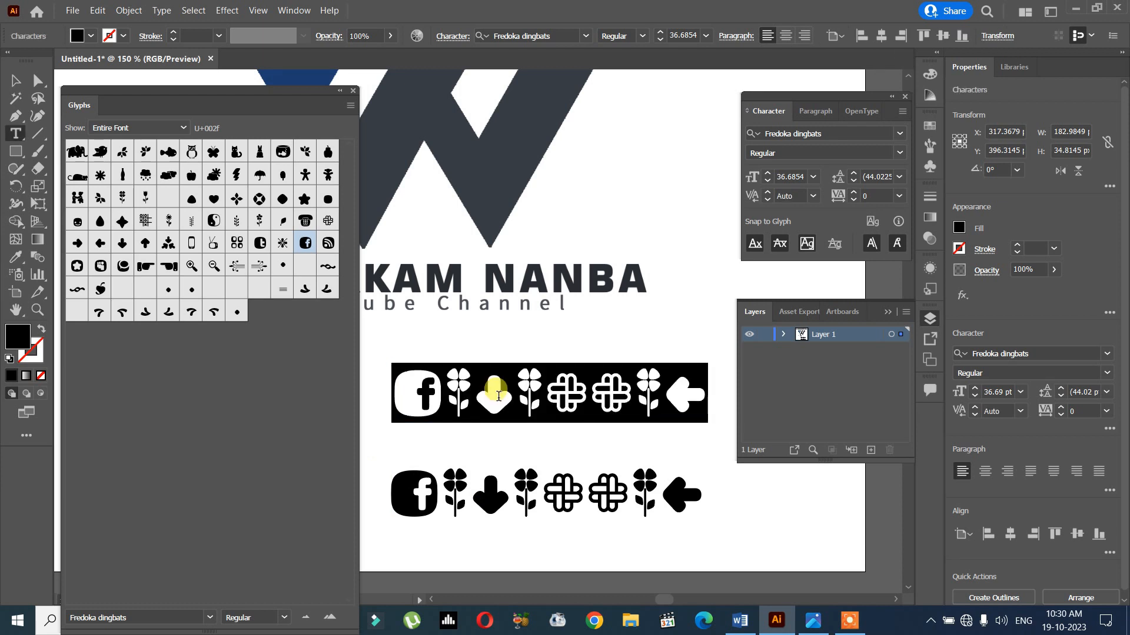
pyautogui.doubleClick(315, 240)
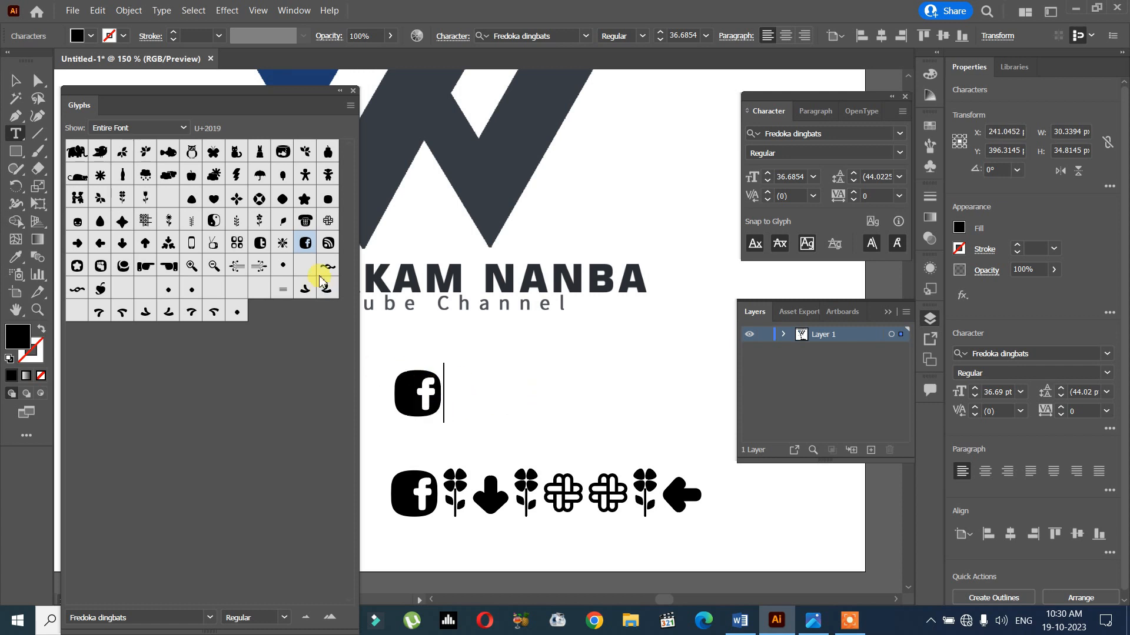
pyautogui.doubleClick(306, 243)
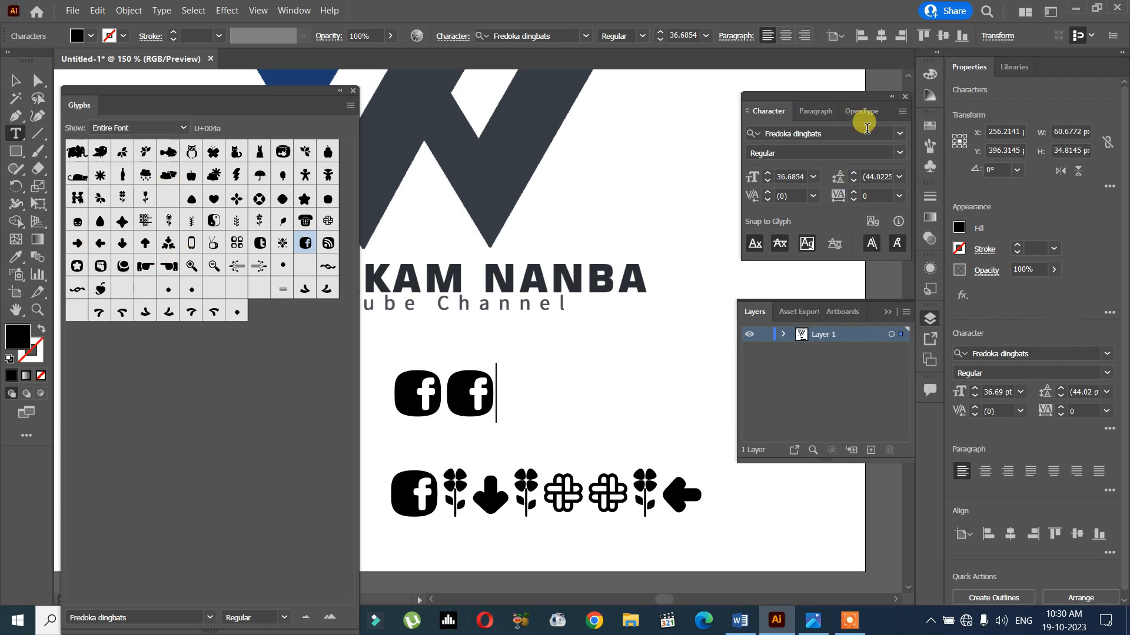
pyautogui.click(900, 134)
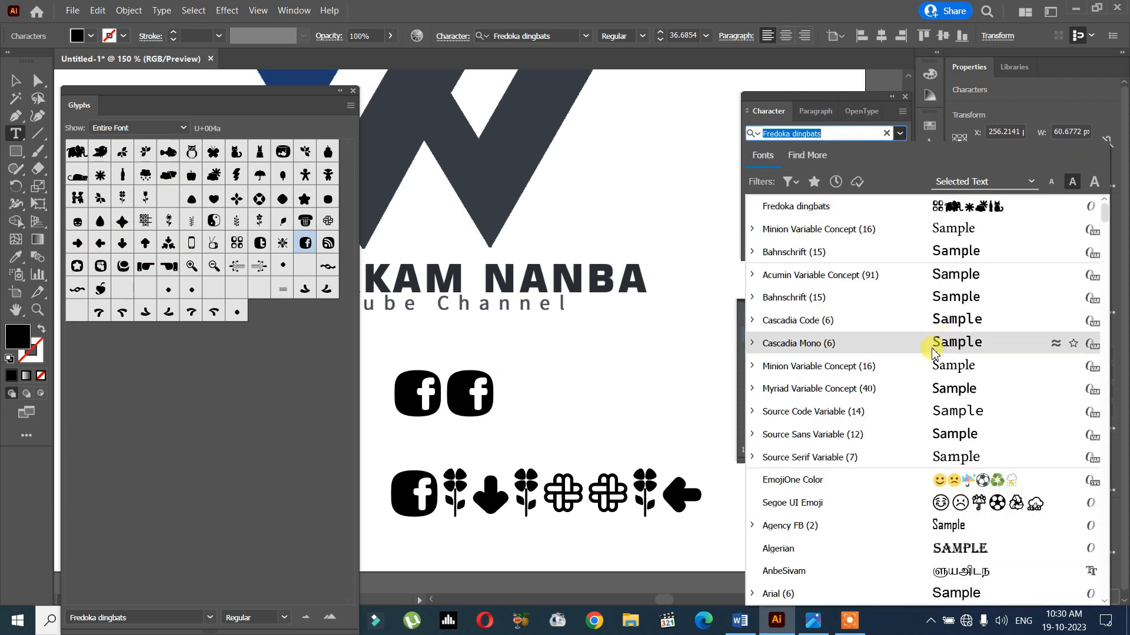
pyautogui.press('BackSpace')
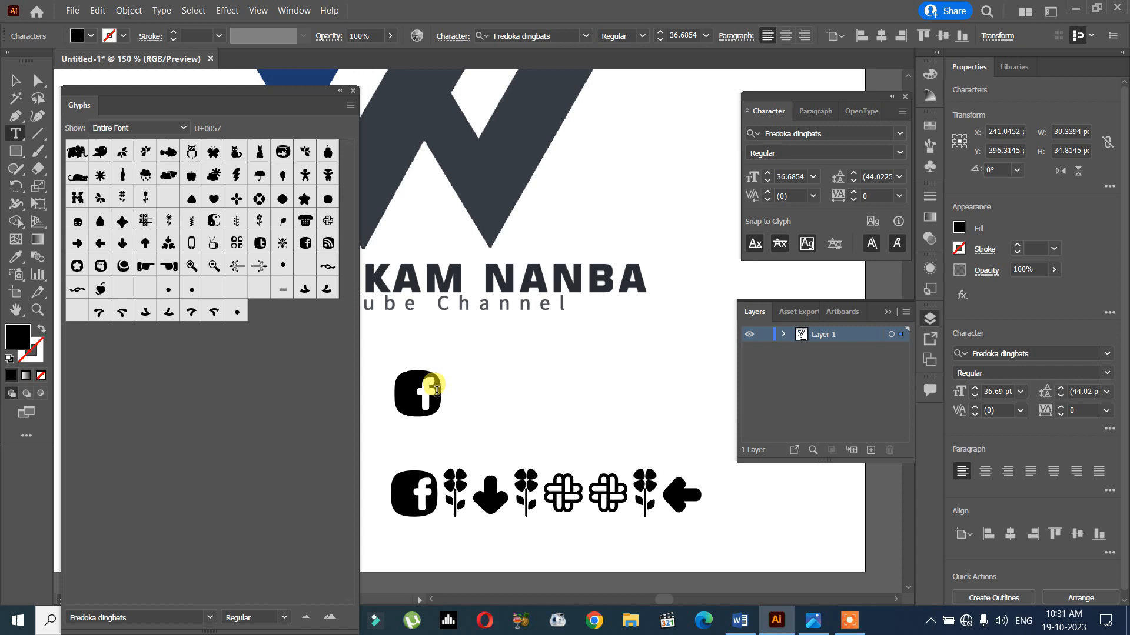
pyautogui.press('Escape')
# - Move the lower dingbat text line up slightly, convert it to outlines and ungroup the resulting shapes
pyautogui.click(560, 493)
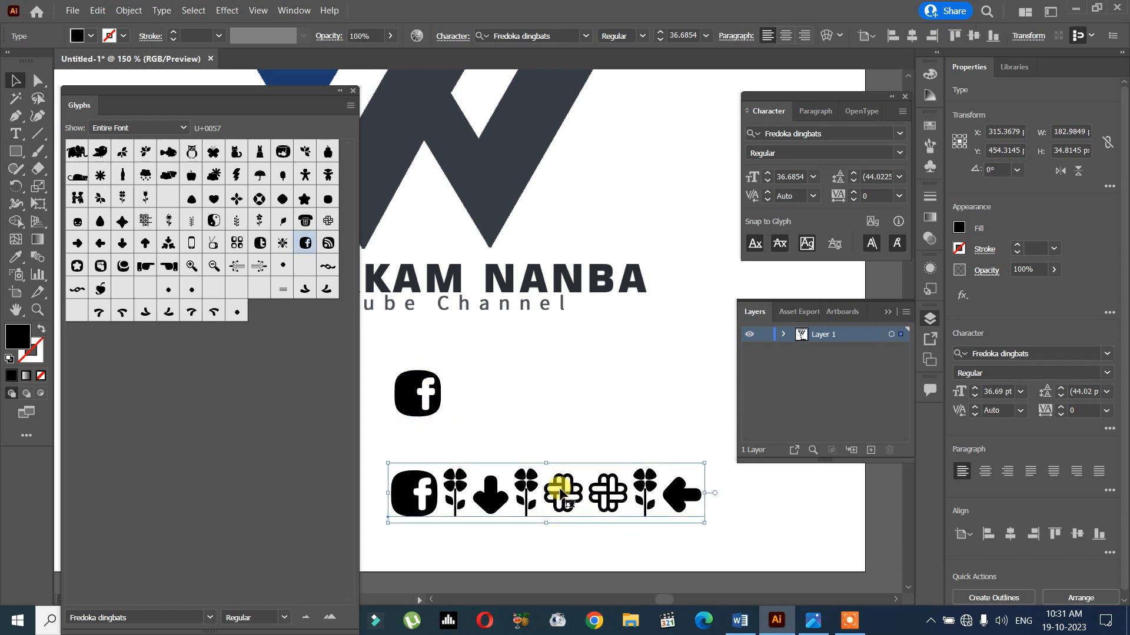
pyautogui.moveTo(561, 493); pyautogui.dragTo(562, 483)
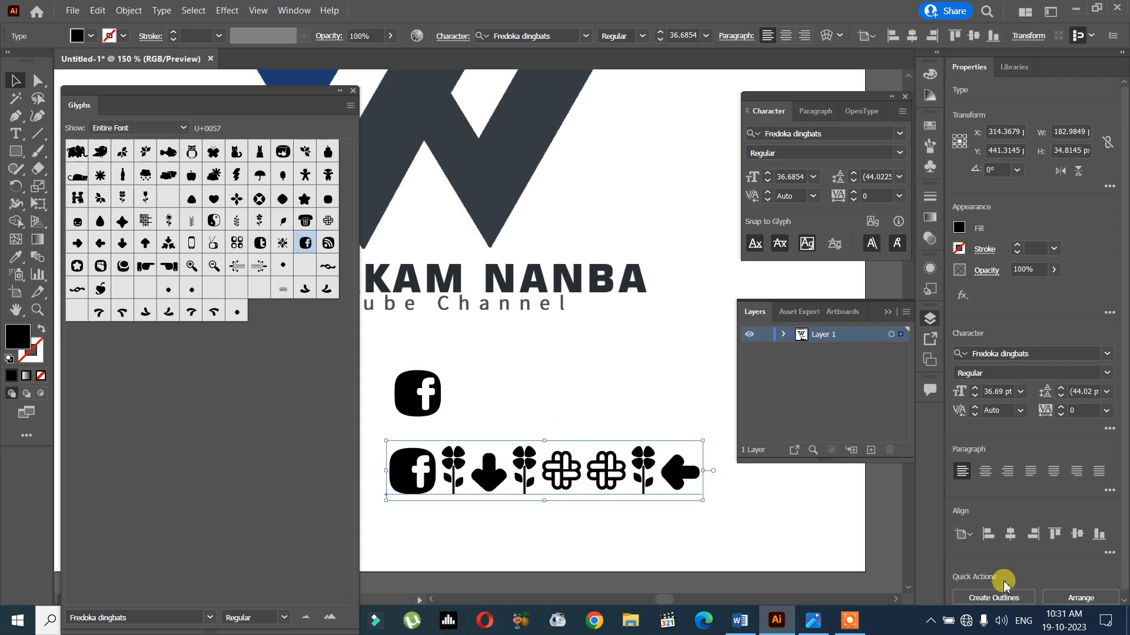
pyautogui.scroll(-1, 1004, 584)
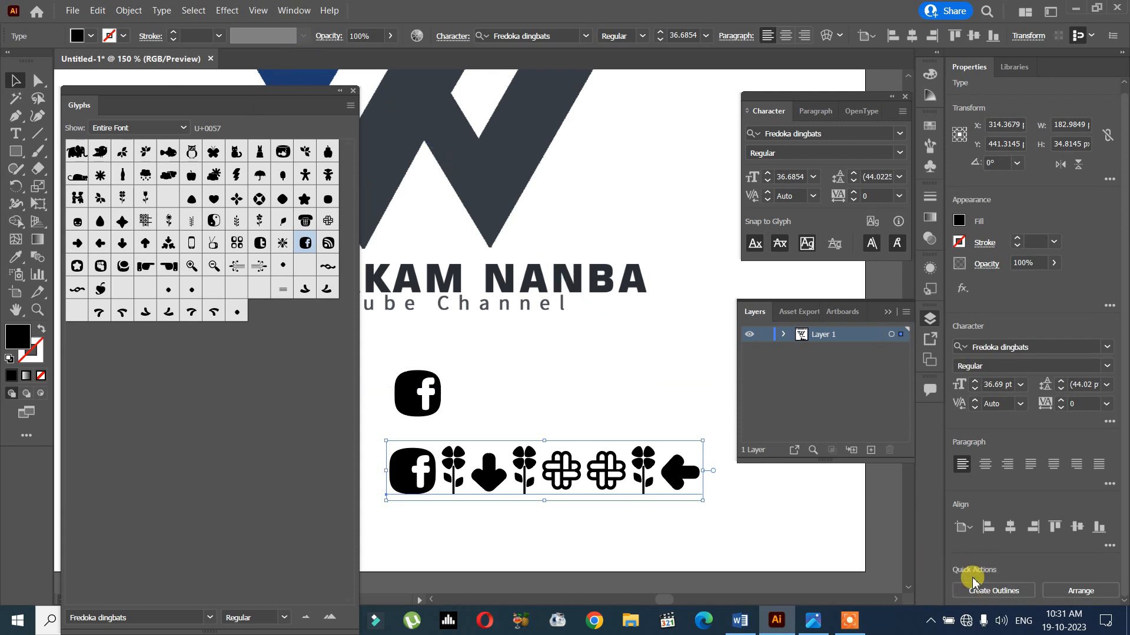
pyautogui.click(1001, 592)
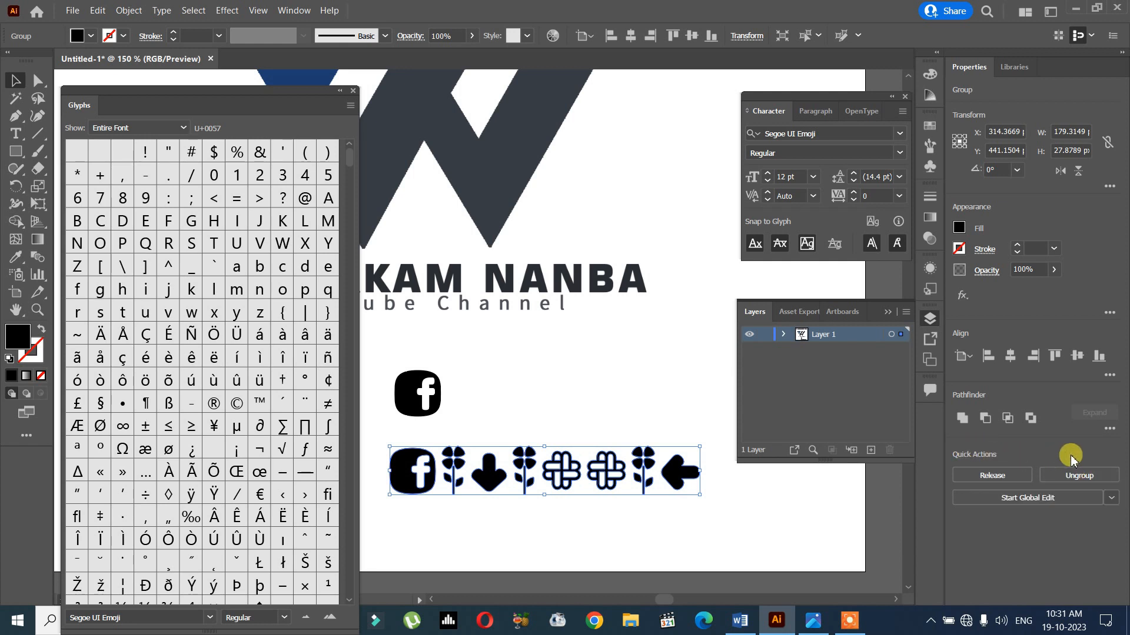
pyautogui.click(1082, 475)
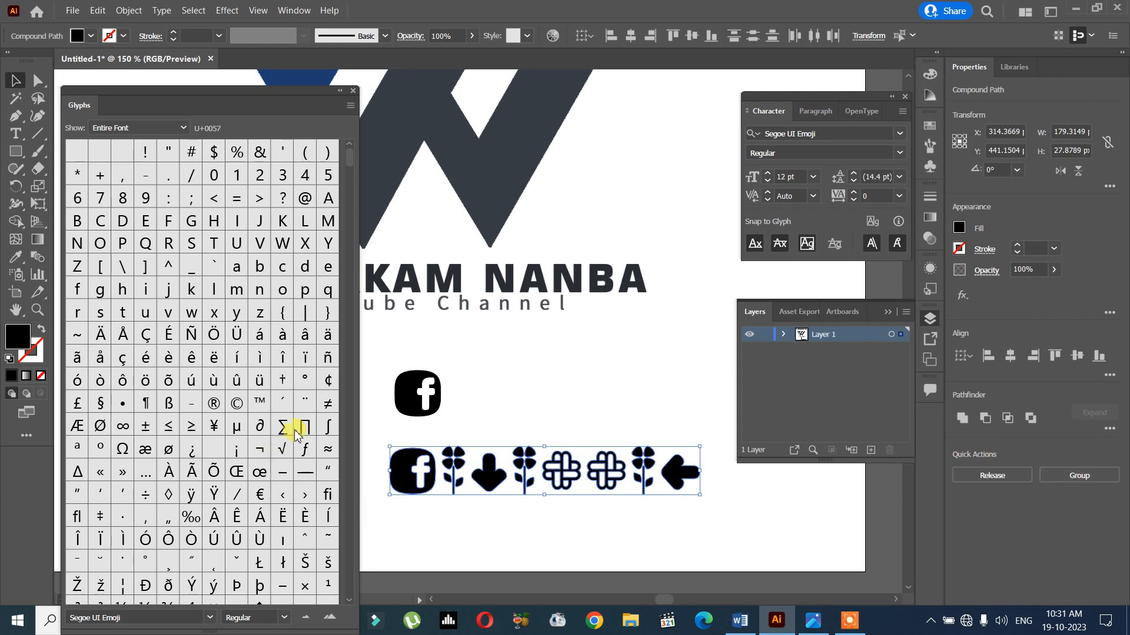
# - Pull the outlined icons apart and place the down arrow and the clover flower on either side of the logo
pyautogui.click(23, 81)
pyautogui.click(538, 394)
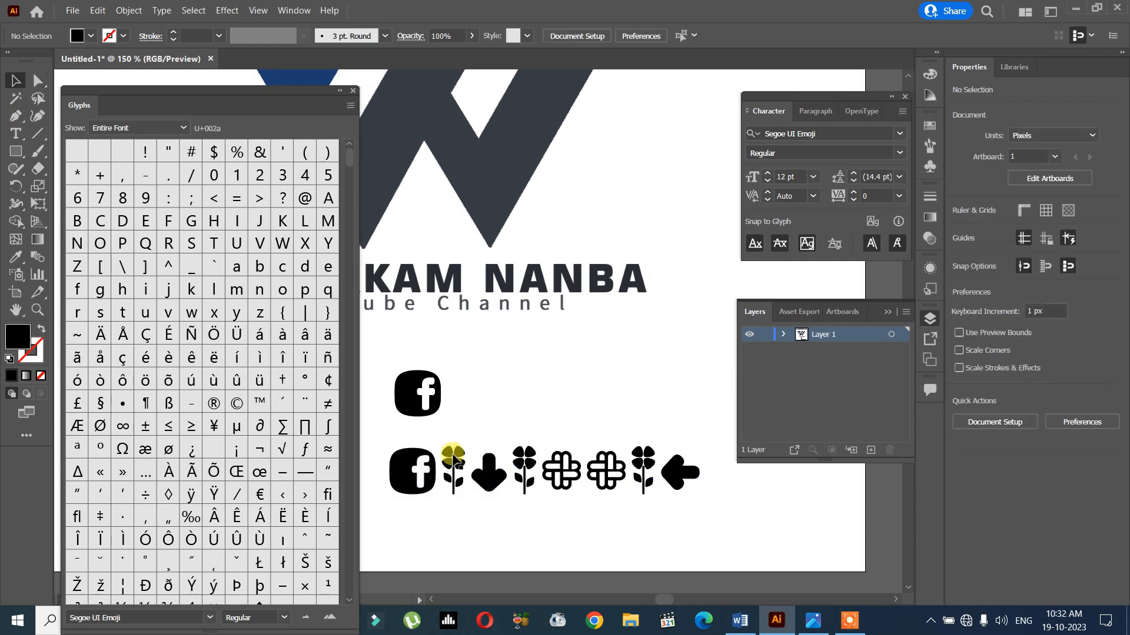
pyautogui.click(402, 464)
pyautogui.moveTo(400, 471); pyautogui.dragTo(370, 539)
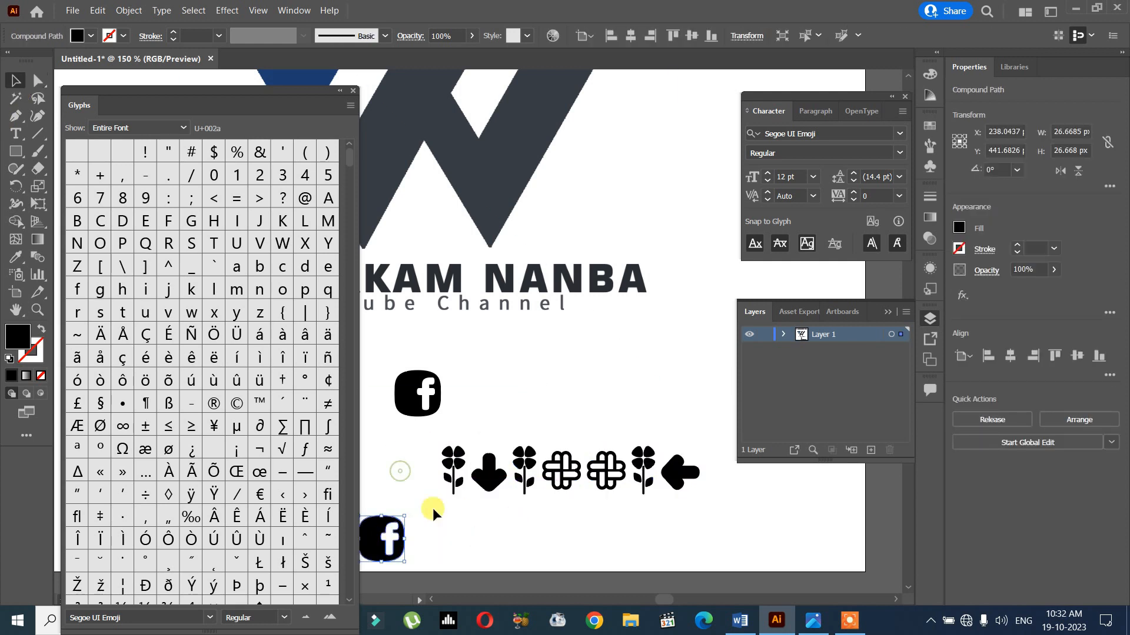
pyautogui.moveTo(453, 471); pyautogui.dragTo(536, 380)
pyautogui.moveTo(488, 471); pyautogui.dragTo(431, 471)
pyautogui.moveTo(526, 460); pyautogui.dragTo(581, 355)
pyautogui.scroll(-4, 526, 458)
pyautogui.moveTo(506, 468); pyautogui.dragTo(465, 384)
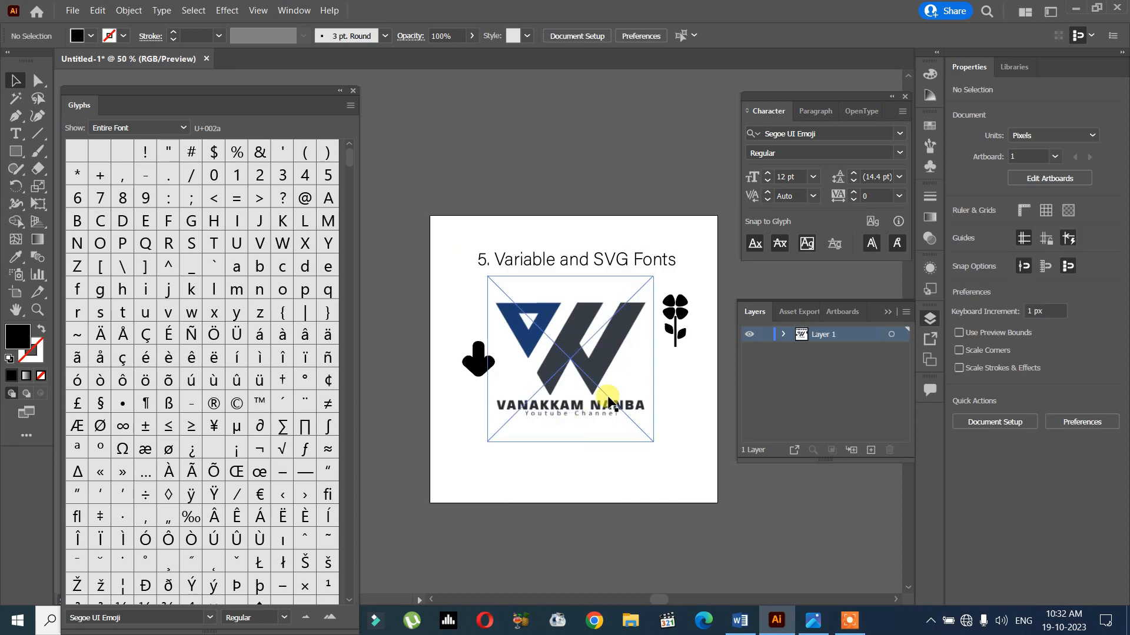
# - Browse the font list and set the current font to EmojiOne Color so its colour emoji glyphs are listed
pyautogui.click(899, 134)
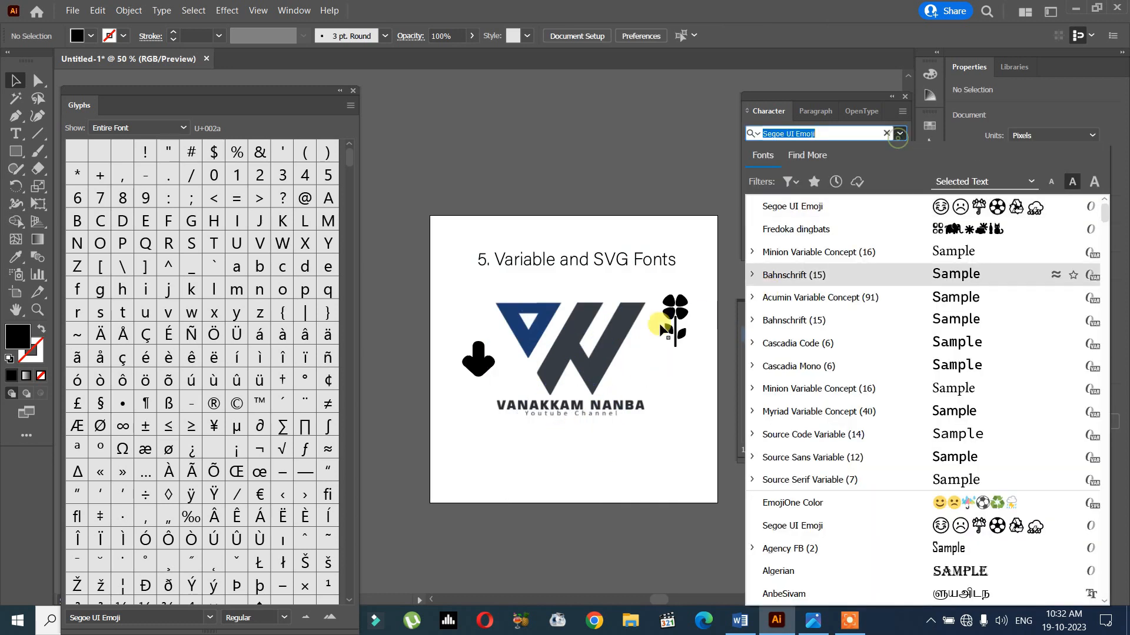
pyautogui.scroll(-4, 1065, 396)
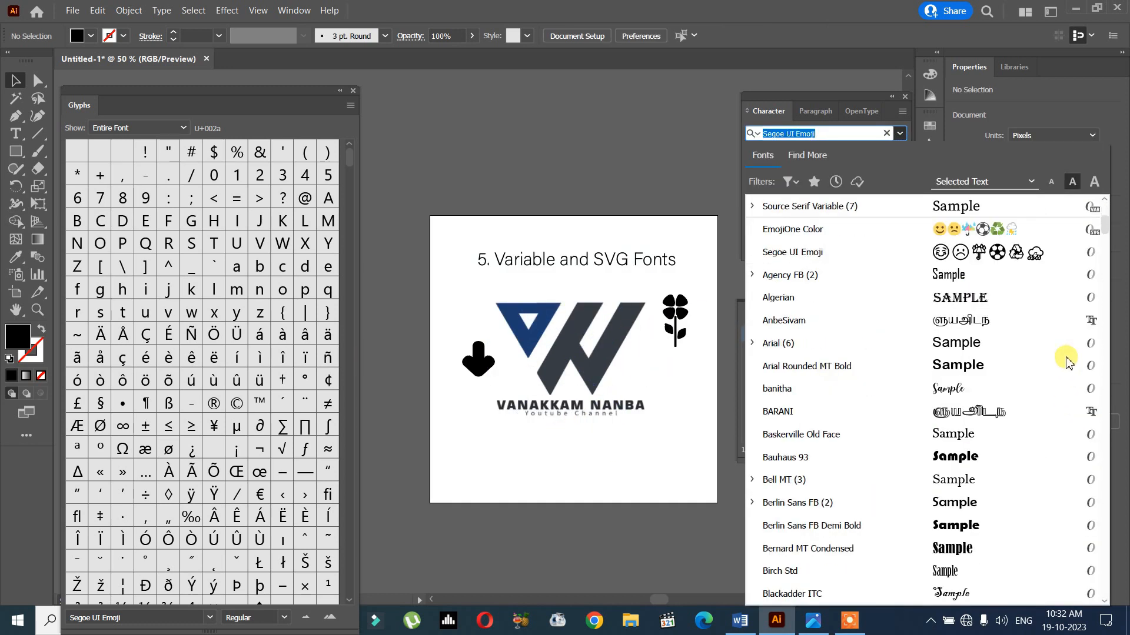
pyautogui.scroll(2, 1066, 360)
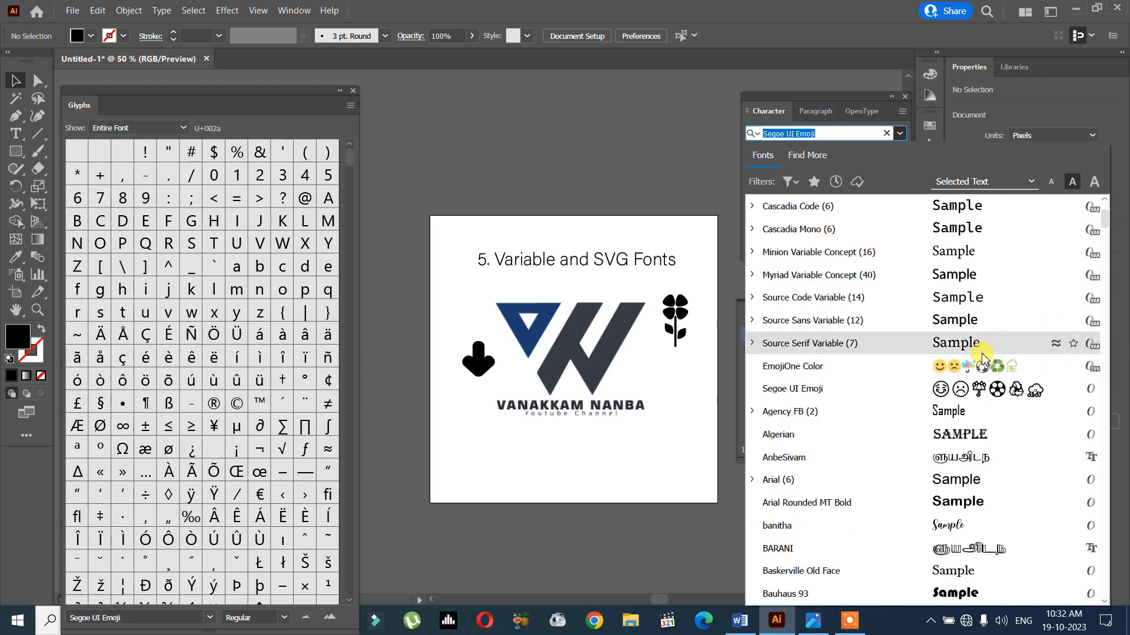
pyautogui.press('Escape')
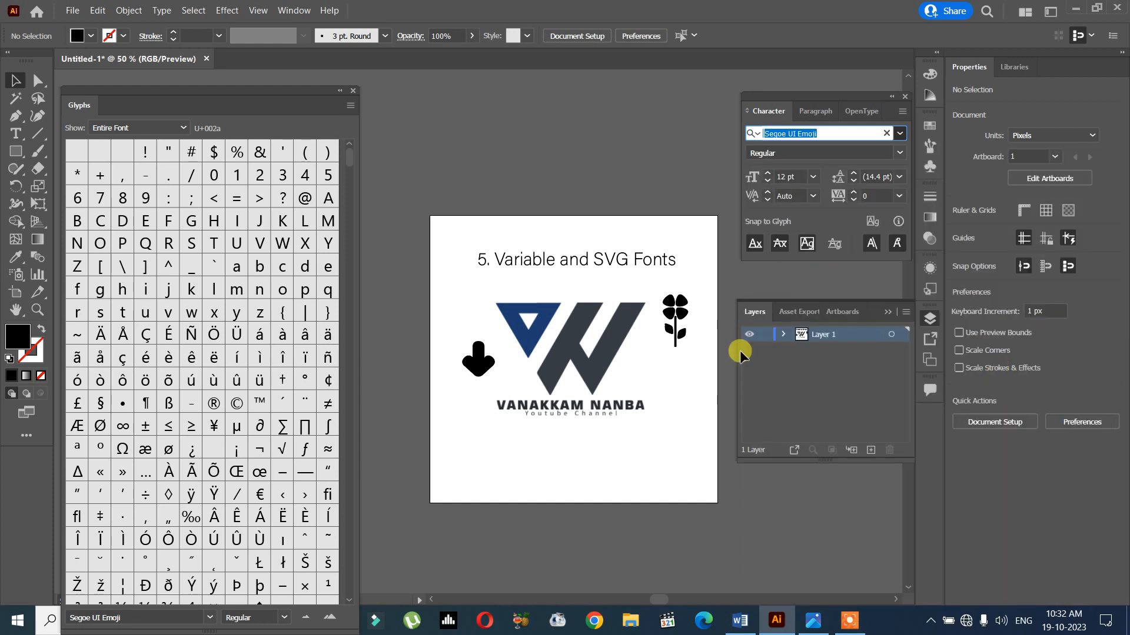
pyautogui.click(905, 131)
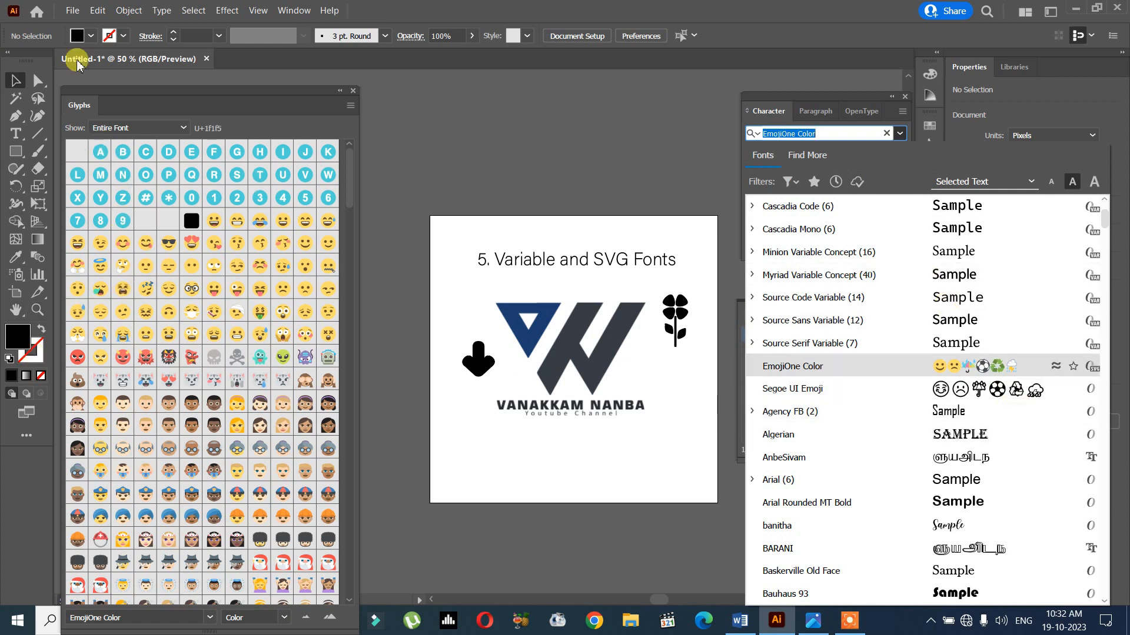
# - Add a text line with the digits 1 to 9 in EmojiOne Color below the logo and enlarge it to about 37 pt
pyautogui.click(571, 404)
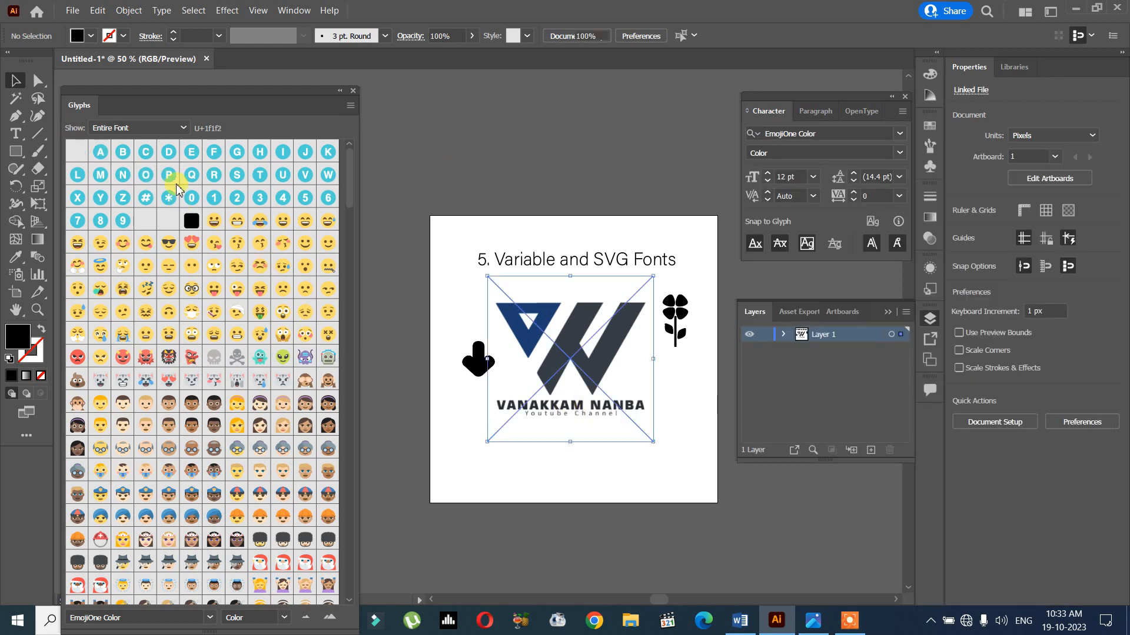
pyautogui.click(507, 457)
pyautogui.click(16, 133)
pyautogui.click(480, 458)
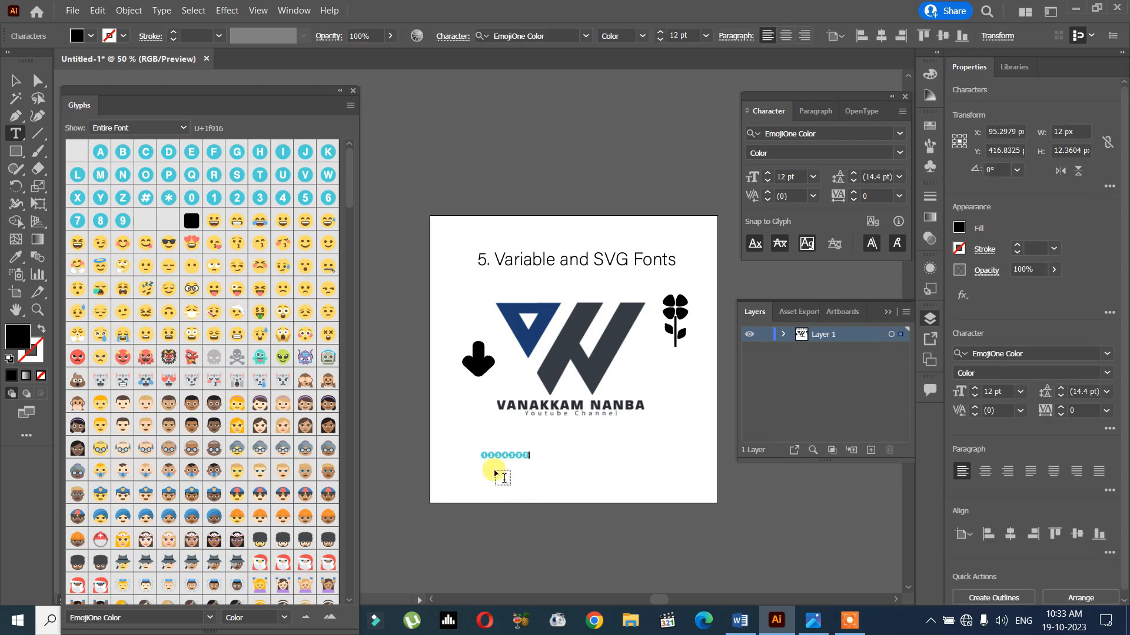
pyautogui.press('Escape')
pyautogui.moveTo(542, 462); pyautogui.dragTo(665, 474)
pyautogui.click(648, 486)
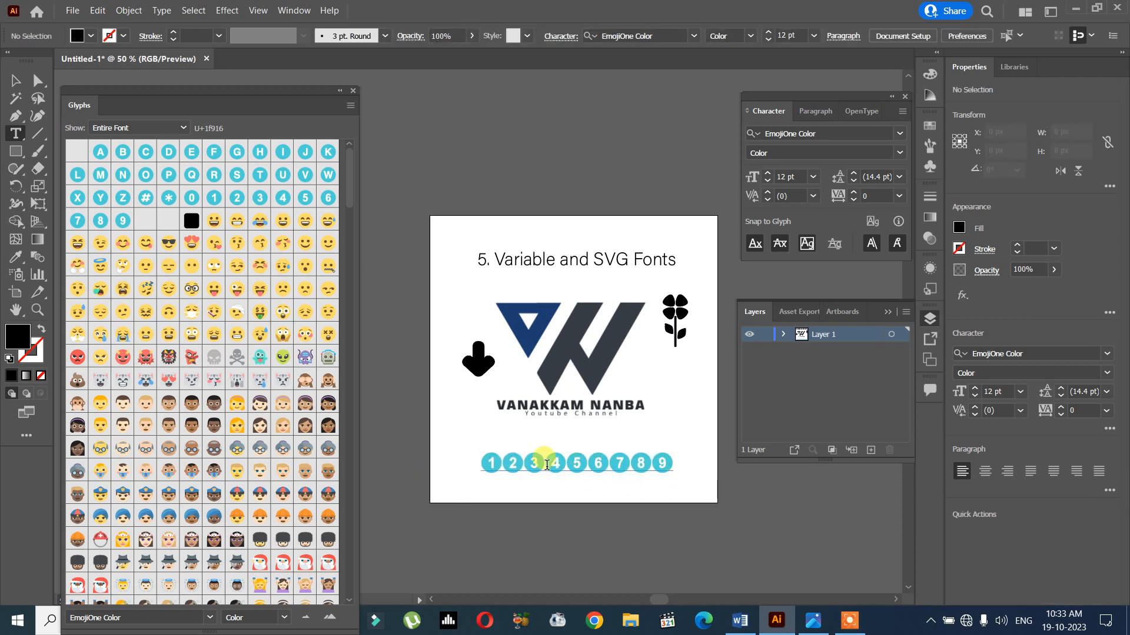
# - Delete the digits 2 to 9 from the number line and try to continue it with the letters AS
pyautogui.click(612, 459)
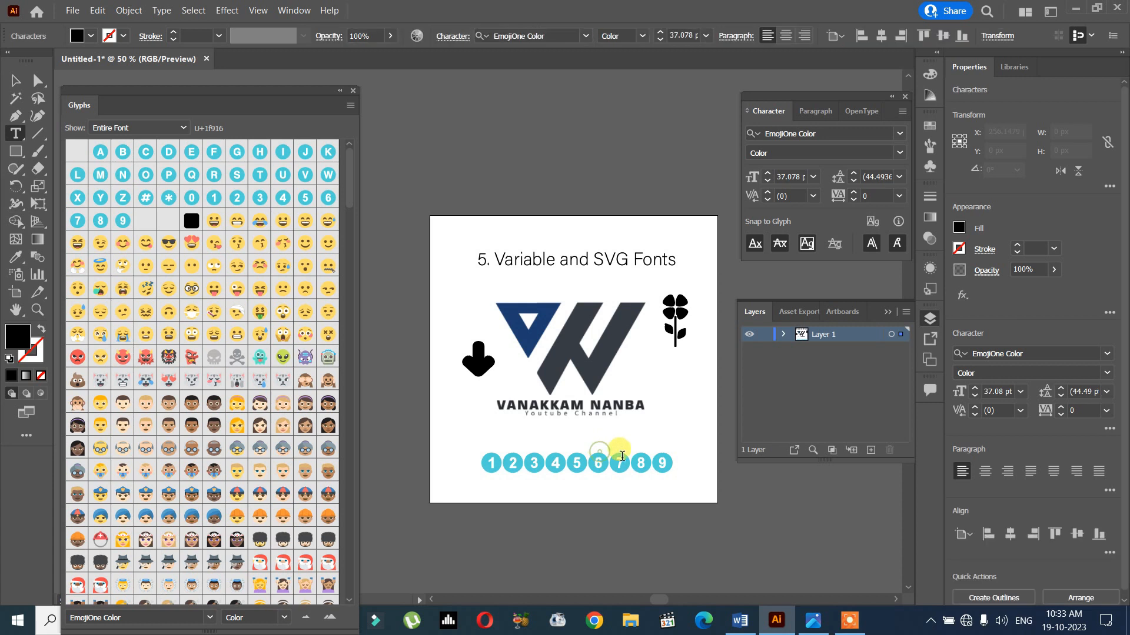
pyautogui.moveTo(675, 464); pyautogui.dragTo(504, 463)
pyautogui.press('BackSpace')
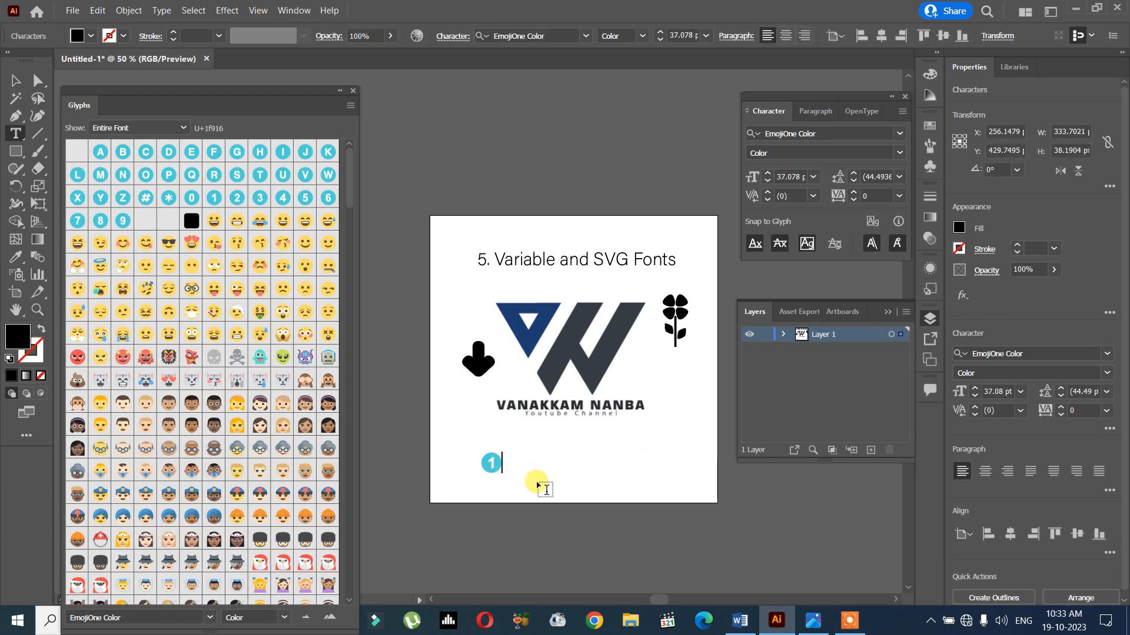
pyautogui.write('ASD')
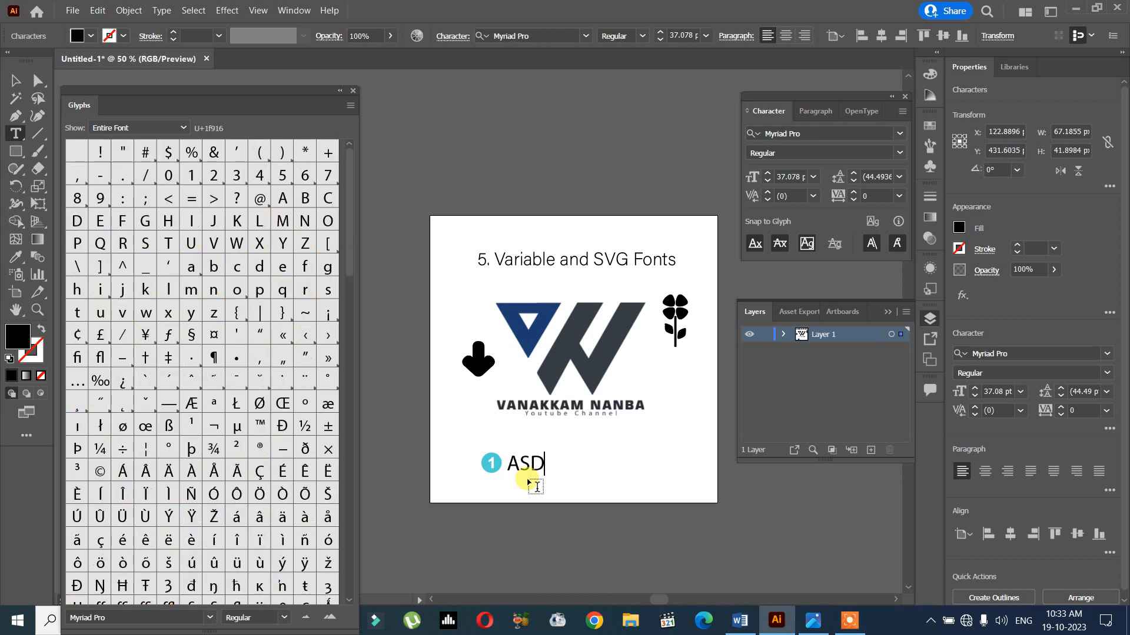
pyautogui.press('BackSpace')
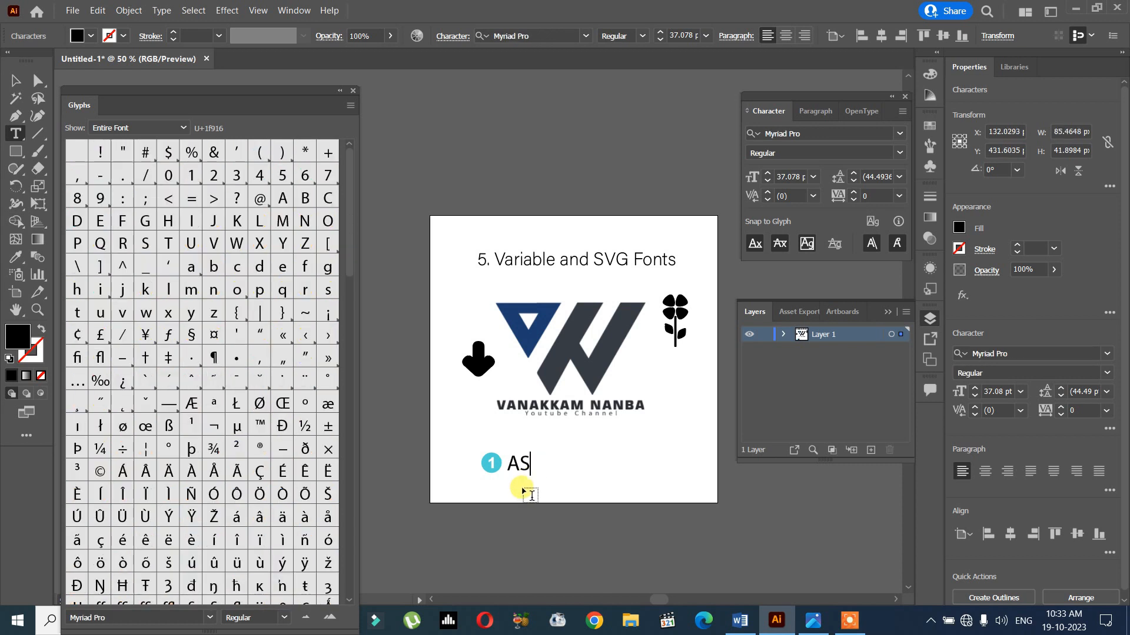
pyautogui.press('BackSpace')
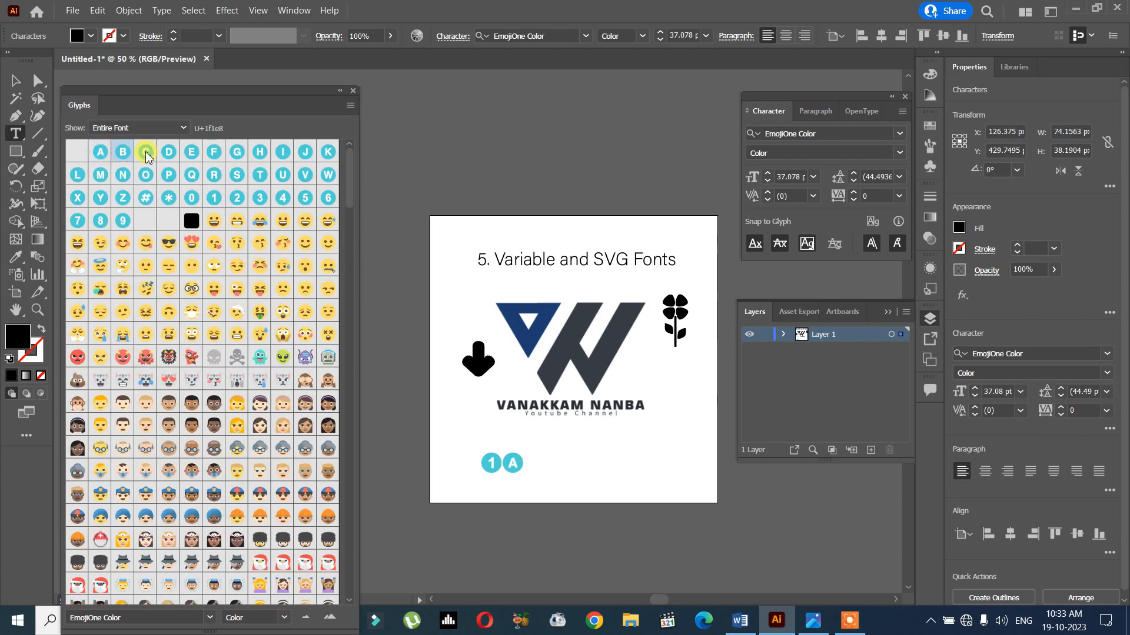
# - Insert the circled A, B and C glyphs of EmojiOne Color after the 1
pyautogui.doubleClick(122, 154)
pyautogui.doubleClick(147, 154)
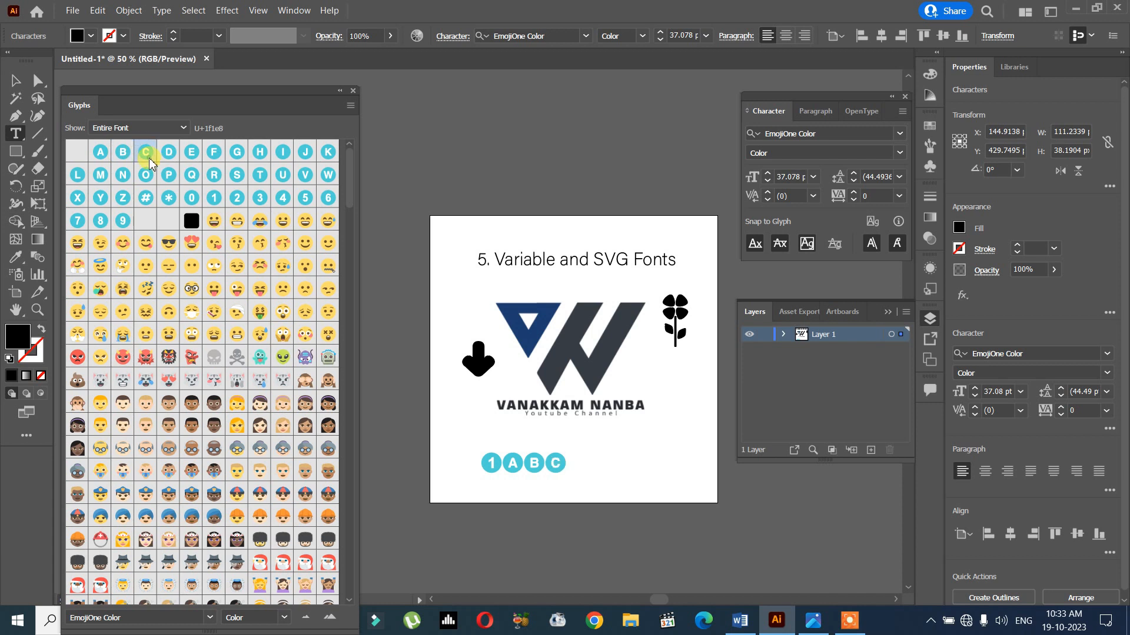
pyautogui.press('BackSpace')
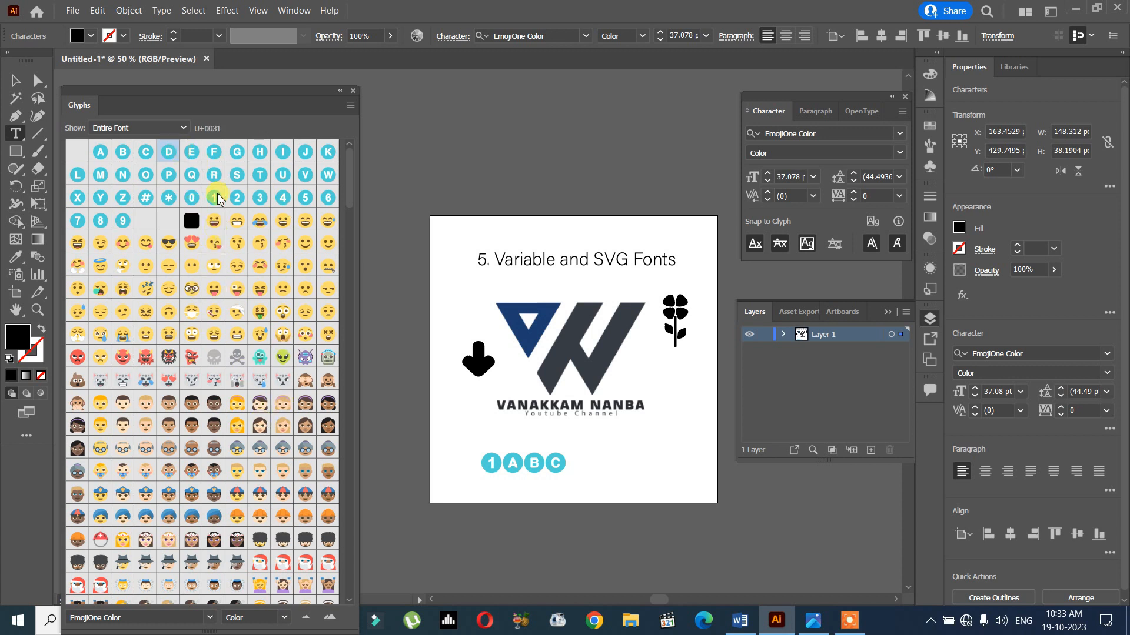
# - Replace the whole glyph line below the logo with the digits 1234
pyautogui.moveTo(494, 451); pyautogui.dragTo(555, 458)
pyautogui.press('Escape')
pyautogui.click(535, 463)
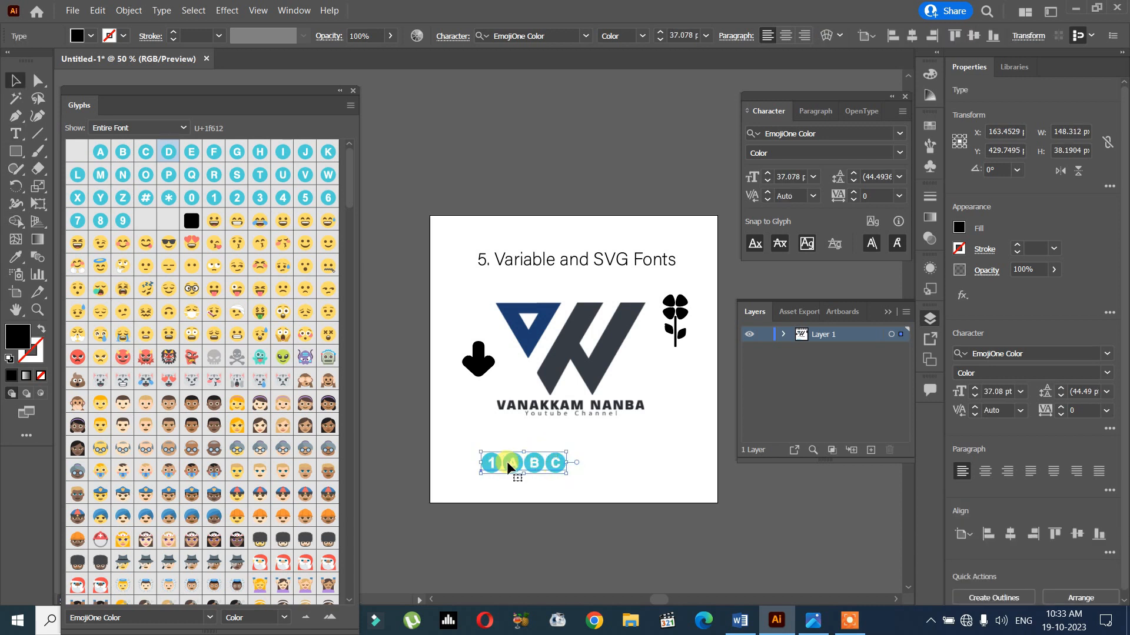
pyautogui.doubleClick(504, 463)
pyautogui.moveTo(504, 463); pyautogui.dragTo(596, 477)
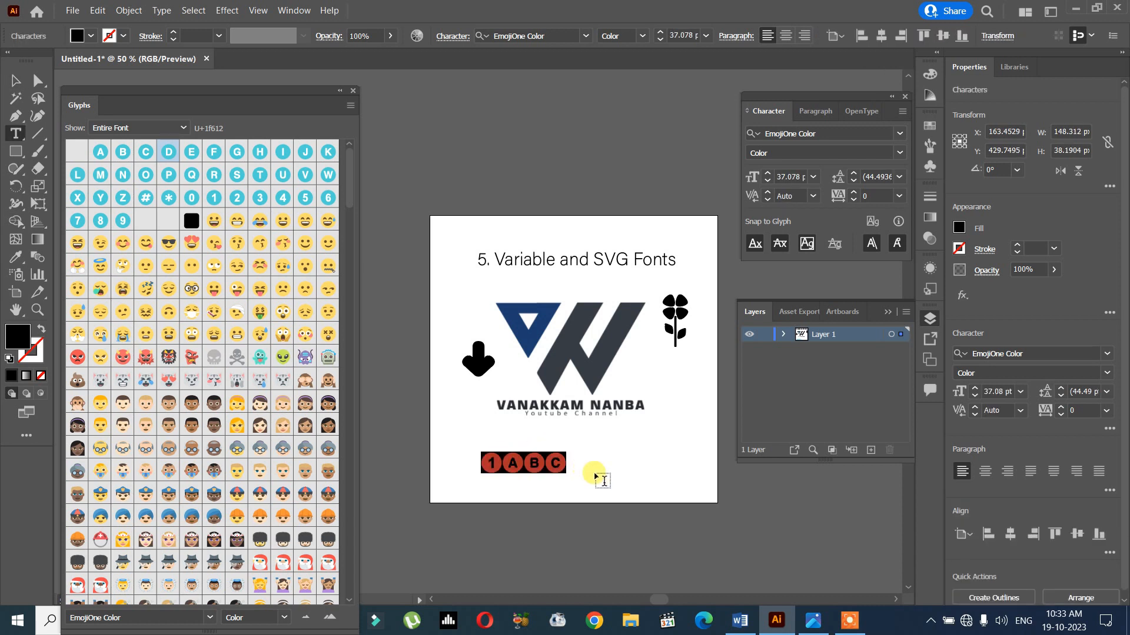
pyautogui.write('1234')
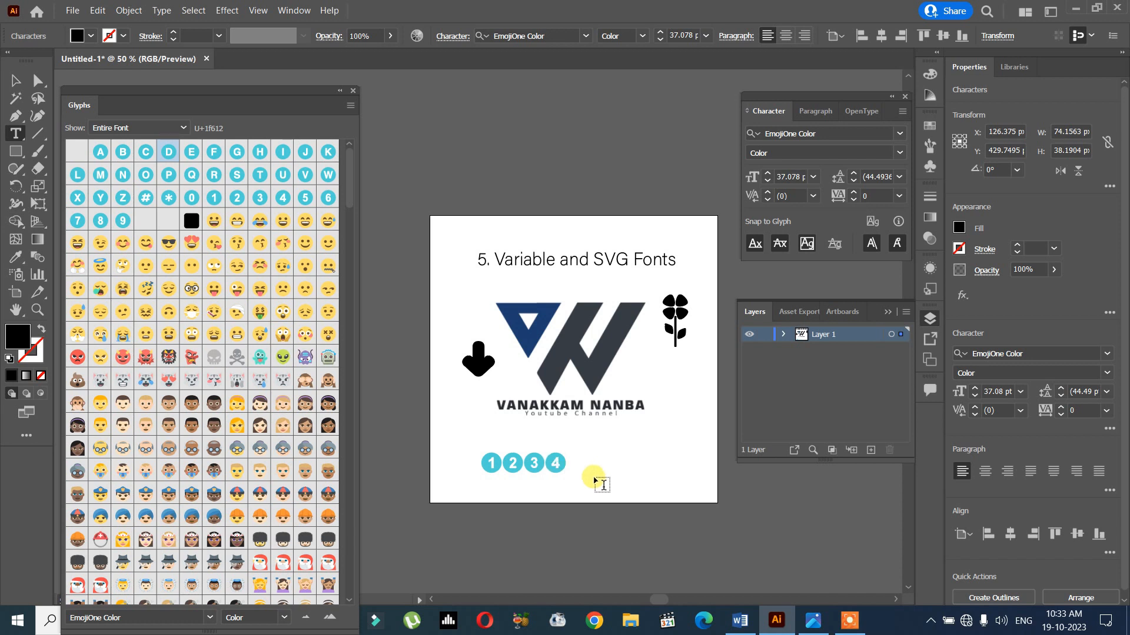
pyautogui.press('Escape')
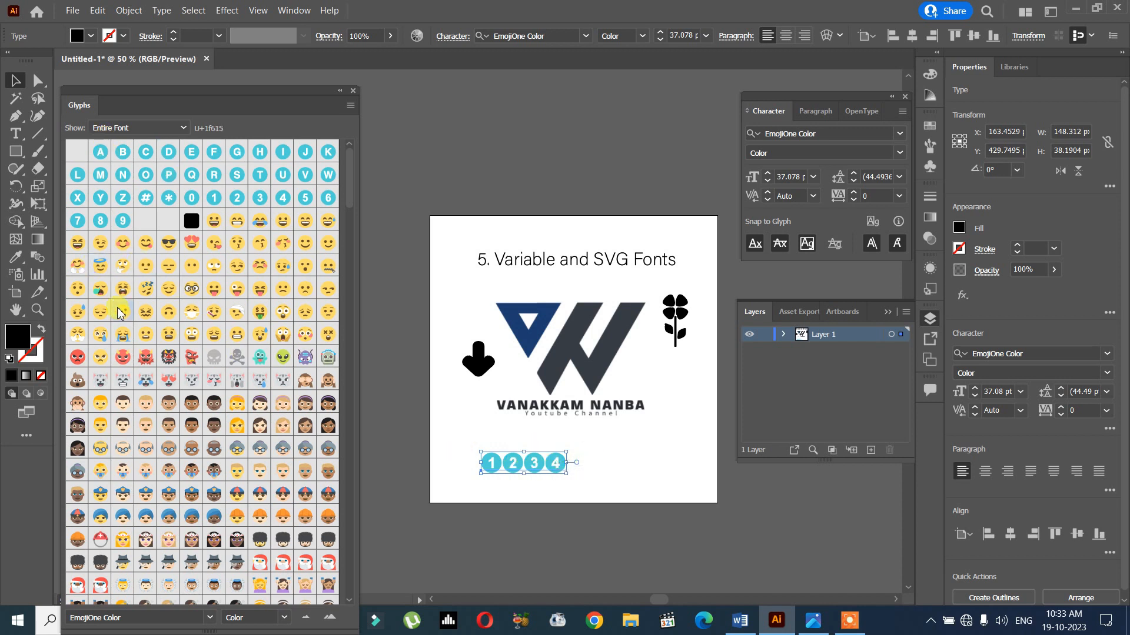
# - Replace the digits with thinking, mouthless, winking tongue-out, sunglasses and disappointed face glyphs, and enlarge the line to about 399 px wide
pyautogui.doubleClick(546, 465)
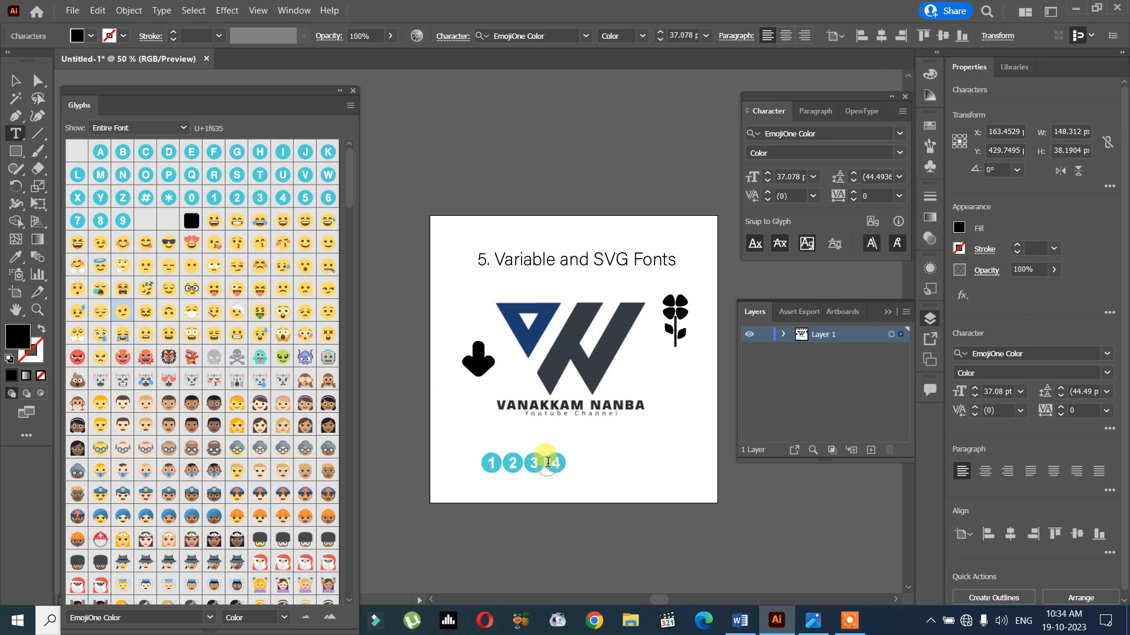
pyautogui.hotkey('ctrl', 'a')
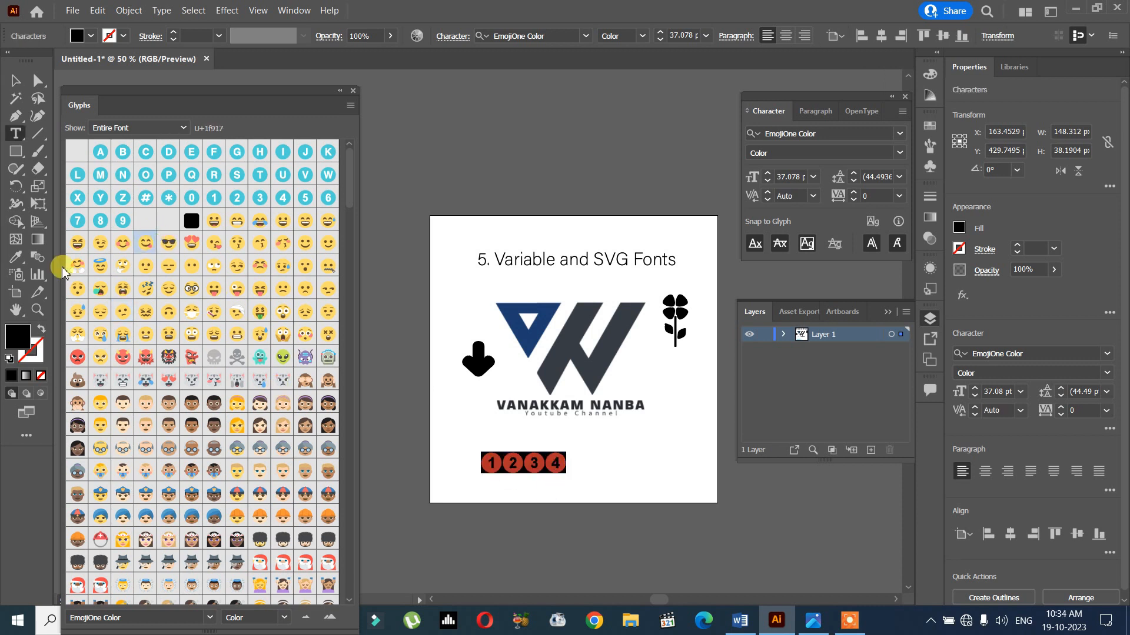
pyautogui.doubleClick(113, 271)
pyautogui.doubleClick(190, 268)
pyautogui.doubleClick(231, 286)
pyautogui.doubleClick(169, 245)
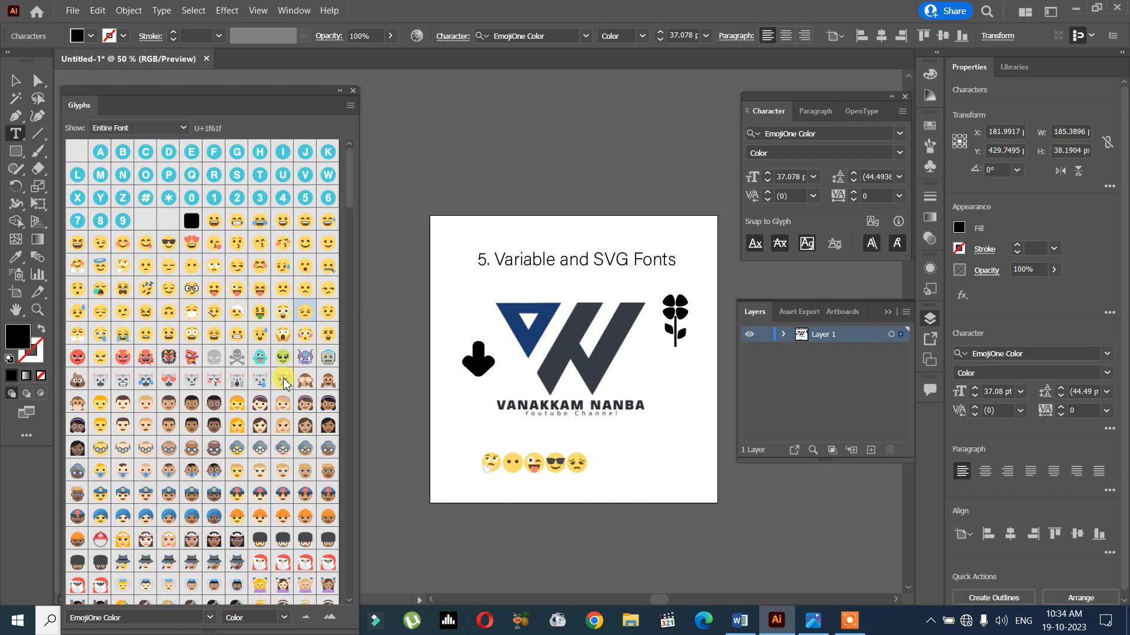
pyautogui.click(14, 85)
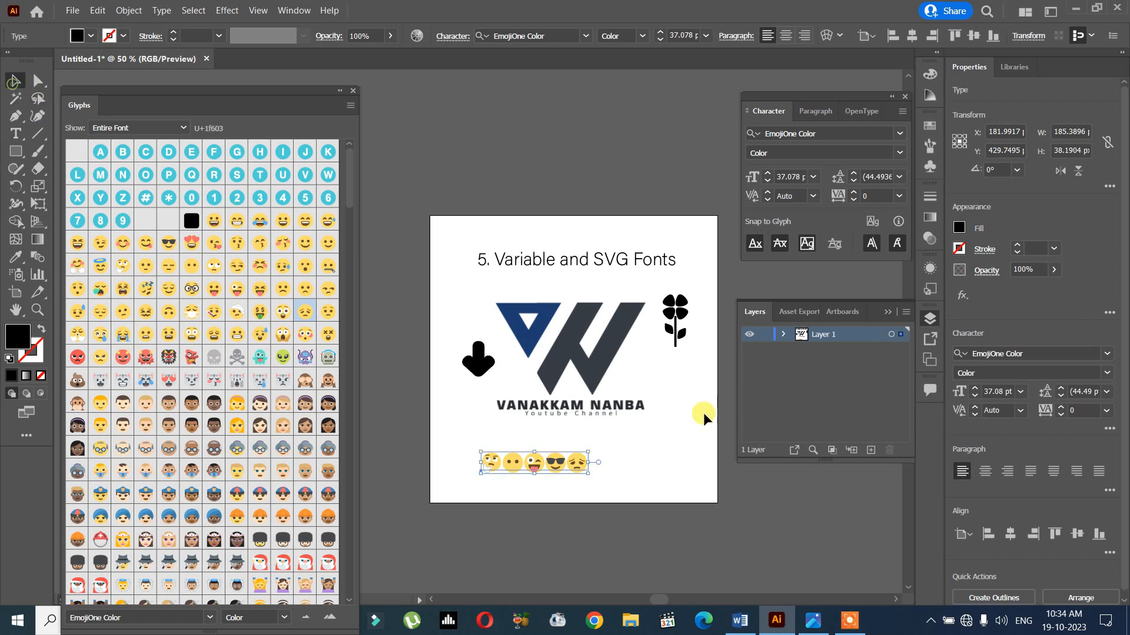
pyautogui.moveTo(591, 474); pyautogui.dragTo(640, 469)
# - Convert the emoji text line to outlines and ungroup it into separate faces
pyautogui.scroll(-1, 988, 592)
pyautogui.click(988, 591)
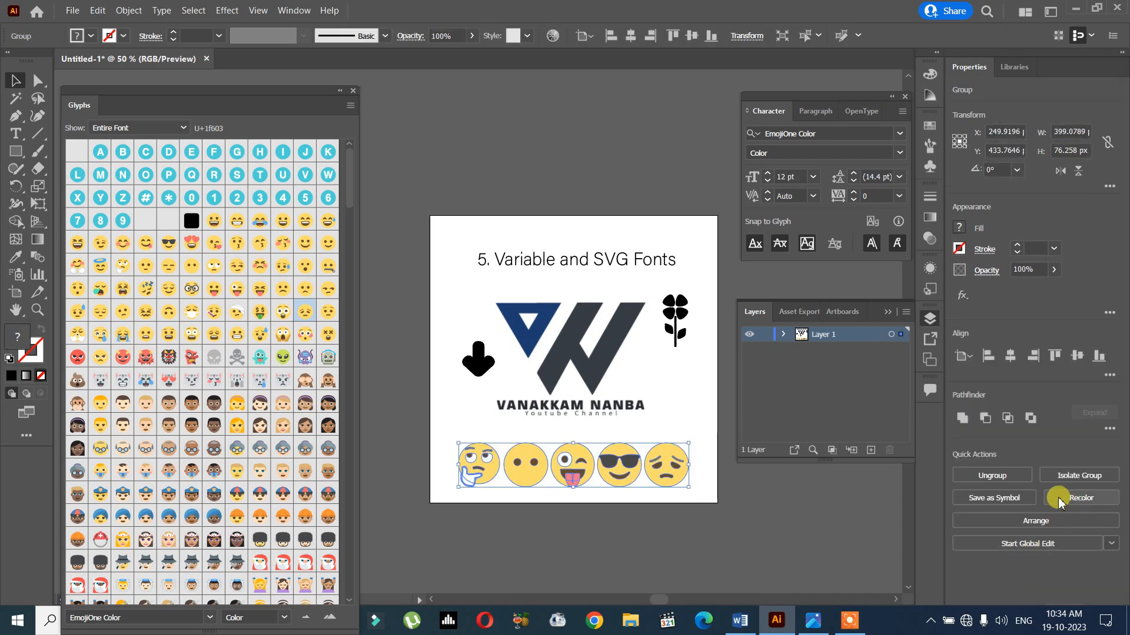
pyautogui.click(996, 473)
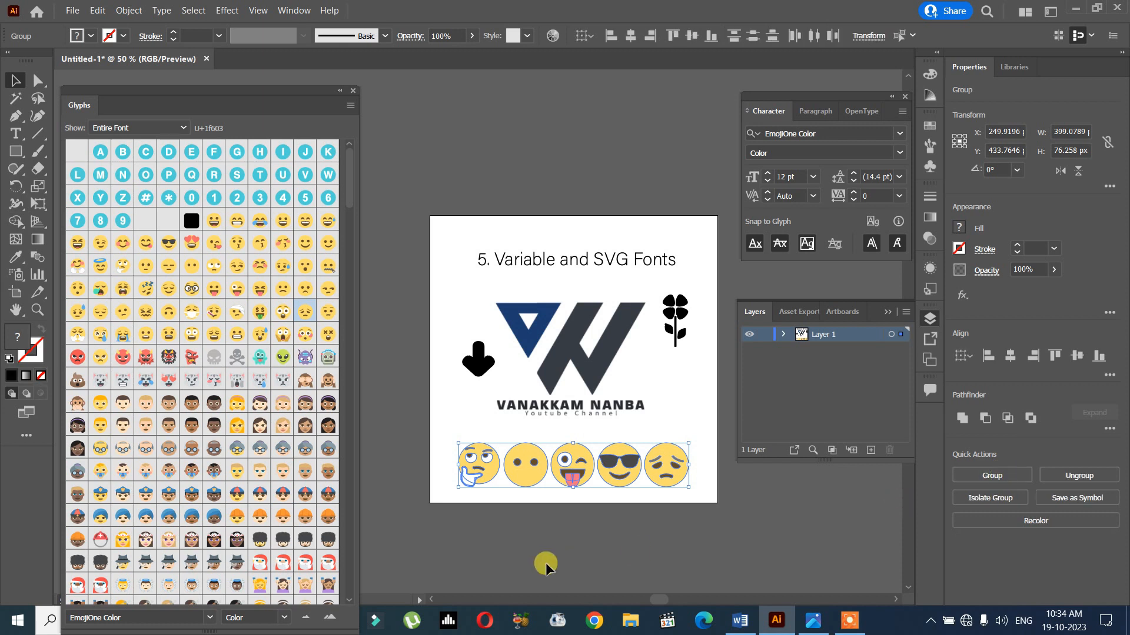
pyautogui.click(474, 524)
# - Spread the five emoji faces around the logo: thinking and mouthless beside its left edge, the other three below and at its lower right
pyautogui.moveTo(477, 465); pyautogui.dragTo(458, 295)
pyautogui.moveTo(509, 447); pyautogui.dragTo(464, 405)
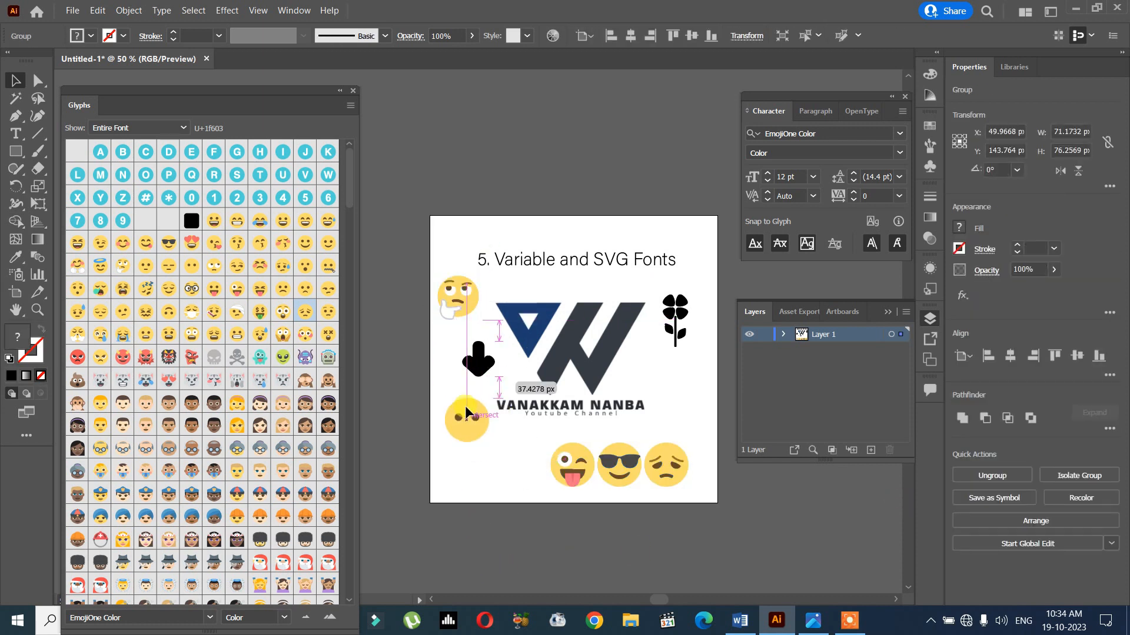
pyautogui.moveTo(569, 465); pyautogui.dragTo(510, 469)
pyautogui.moveTo(631, 486); pyautogui.dragTo(598, 478)
pyautogui.moveTo(680, 477); pyautogui.dragTo(693, 447)
# - Look through the rest of the EmojiOne Color glyphs, including animals, objects, symbols and flags
pyautogui.scroll(-15, 269, 336)
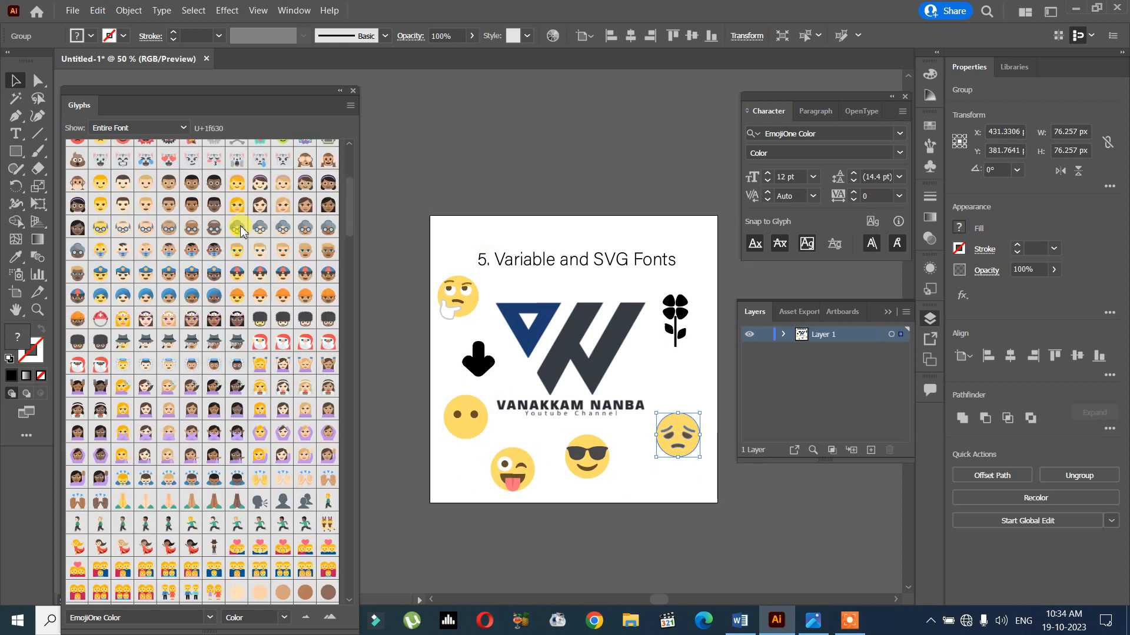
pyautogui.scroll(-20, 246, 241)
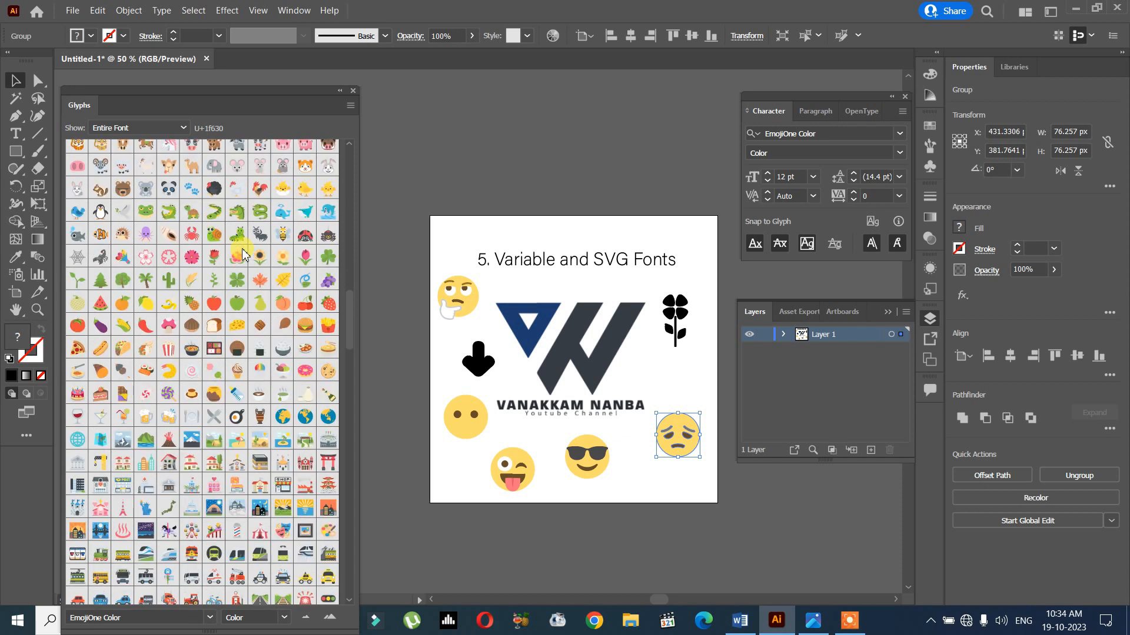
pyautogui.scroll(-20, 234, 261)
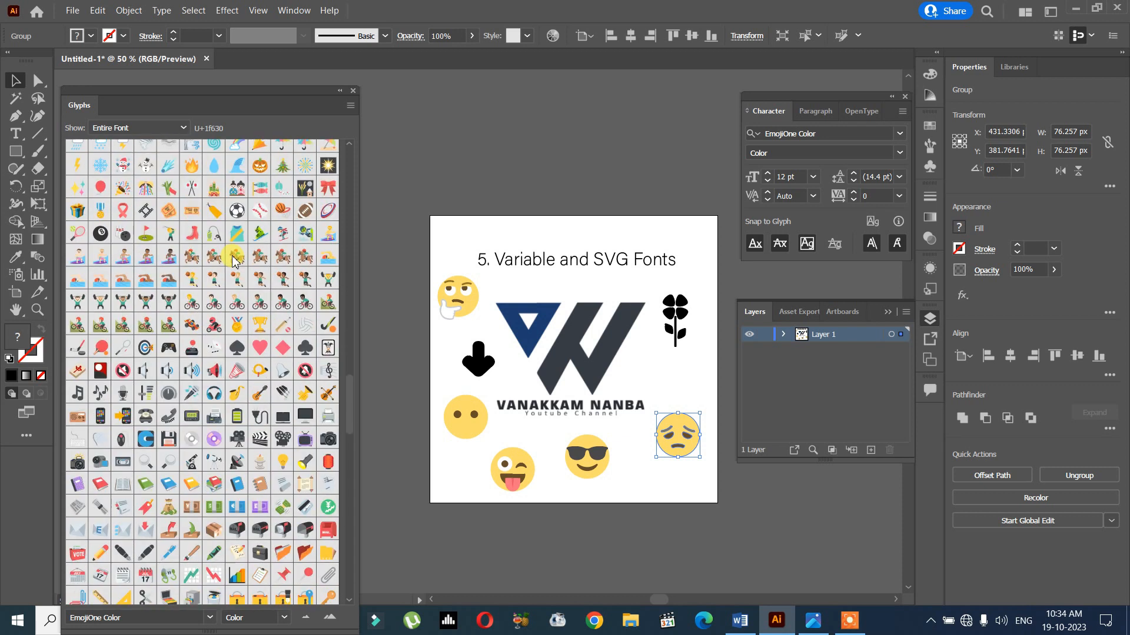
pyautogui.scroll(-5, 233, 263)
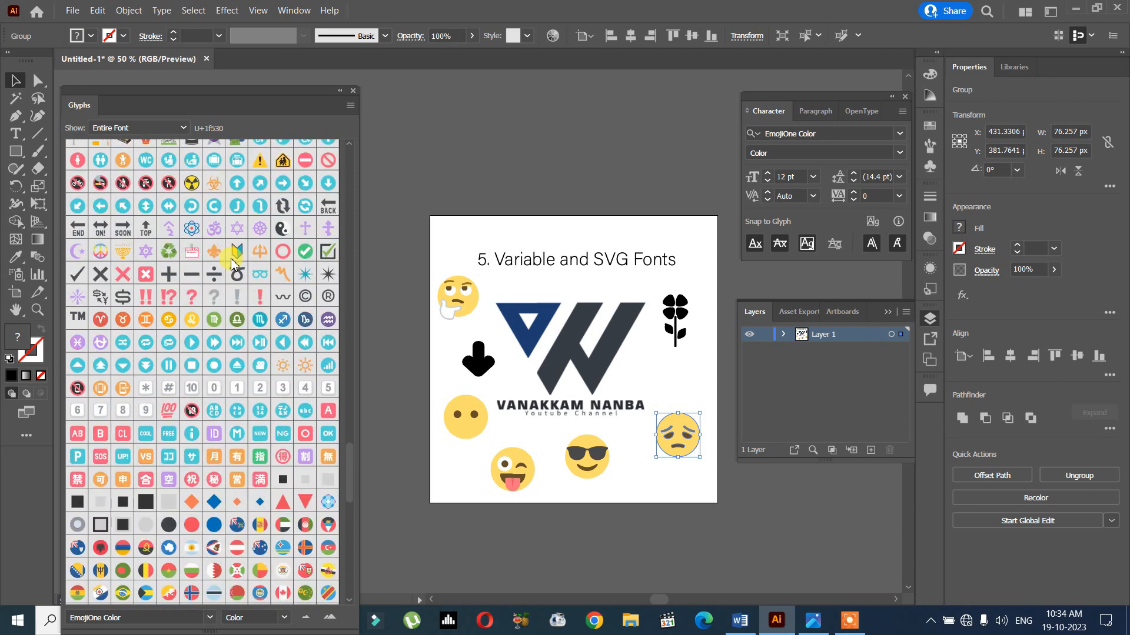
pyautogui.scroll(-4, 234, 263)
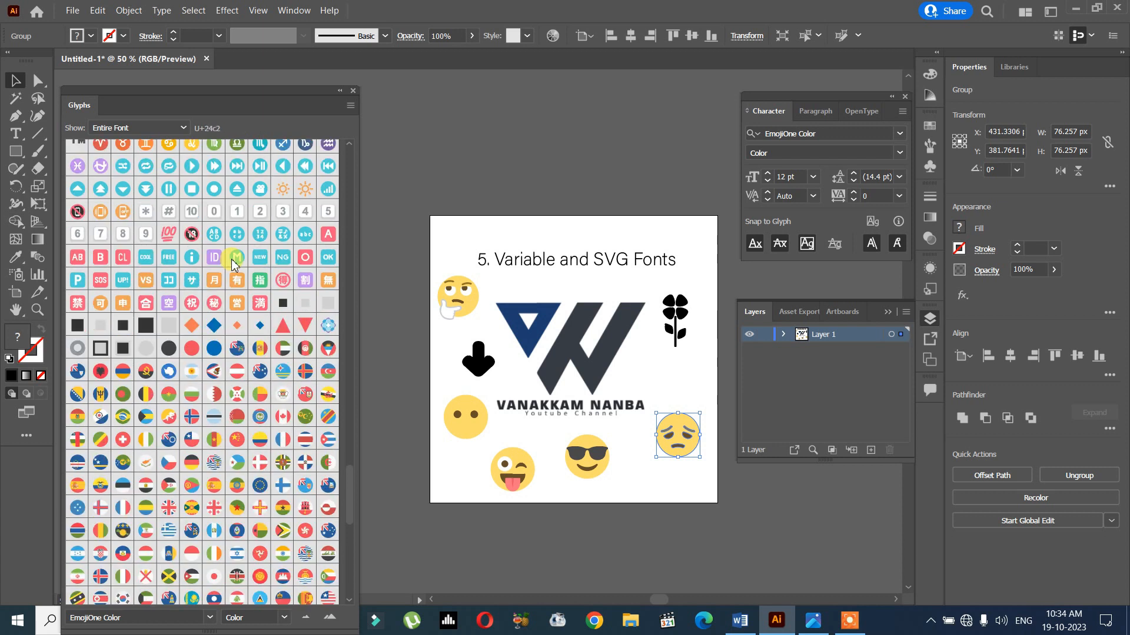
pyautogui.scroll(-13, 247, 293)
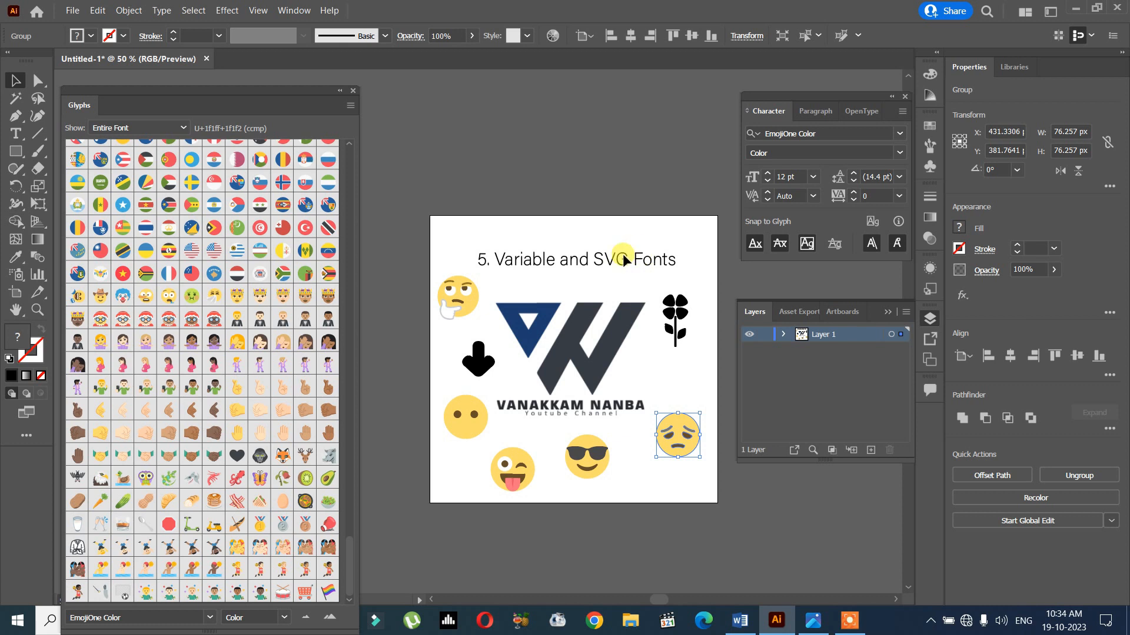
# - Move the title "5. Variable and SVG Fonts" slightly up on the artboard
pyautogui.click(566, 267)
pyautogui.moveTo(600, 255)
pyautogui.mouseDown()
pyautogui.moveTo(615, 247)
pyautogui.moveTo(600, 239)
pyautogui.mouseUp()
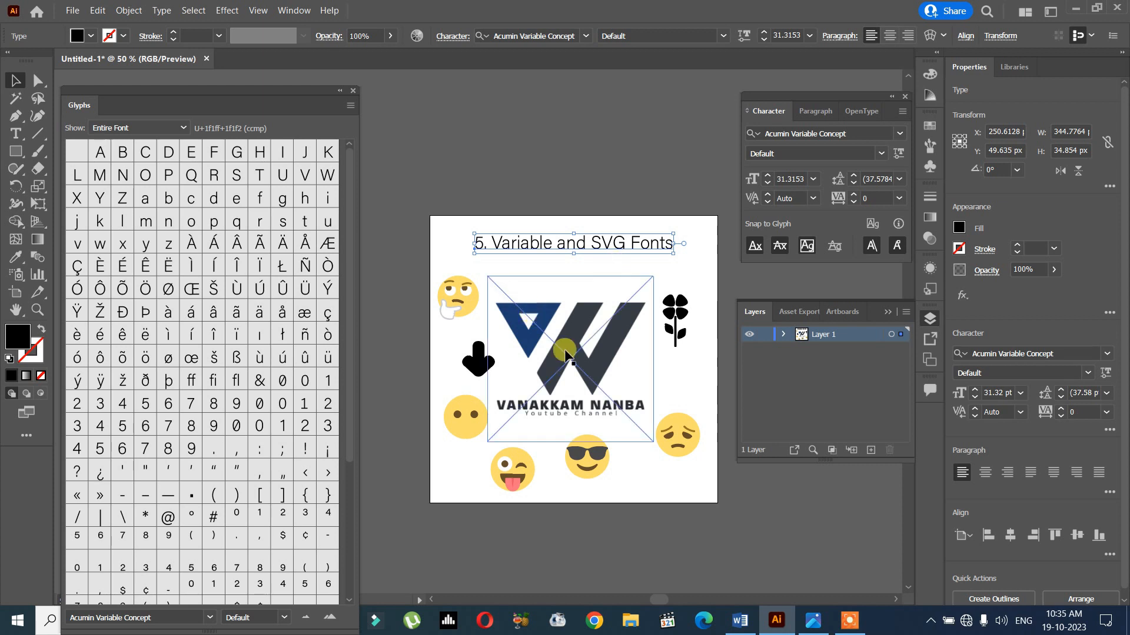
pyautogui.scroll(2, 662, 395)
pyautogui.scroll(2, 504, 315)
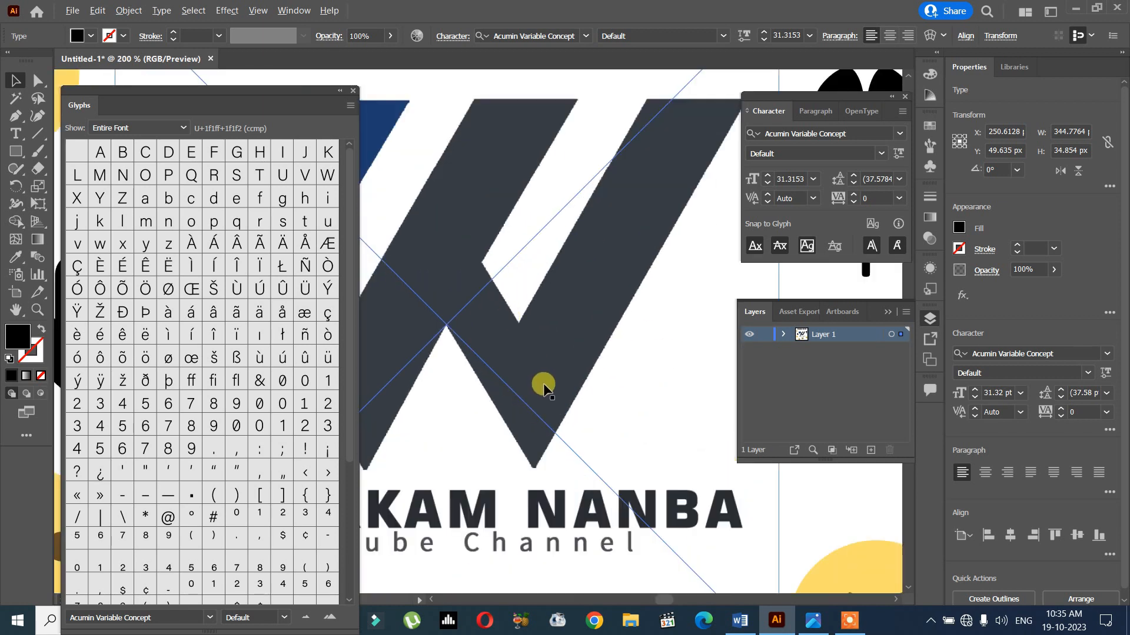
pyautogui.scroll(2, 542, 383)
pyautogui.scroll(-6, 635, 409)
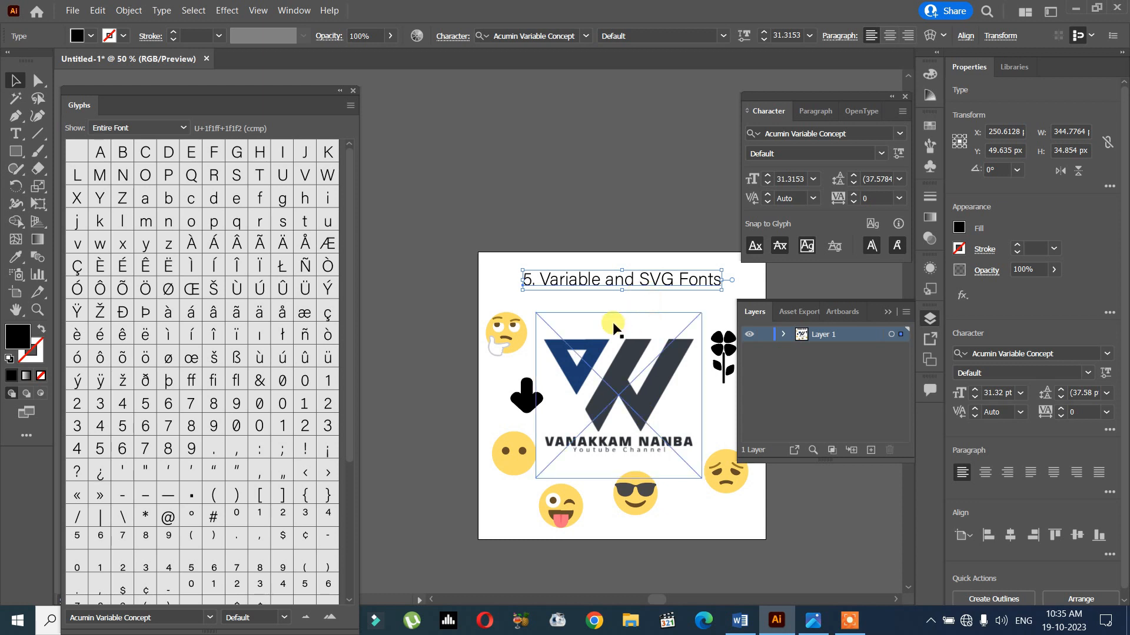
# - Adjust the title's variable font settings to weight 812, width 77 and slant 12
pyautogui.click(630, 295)
pyautogui.scroll(1, 471, 310)
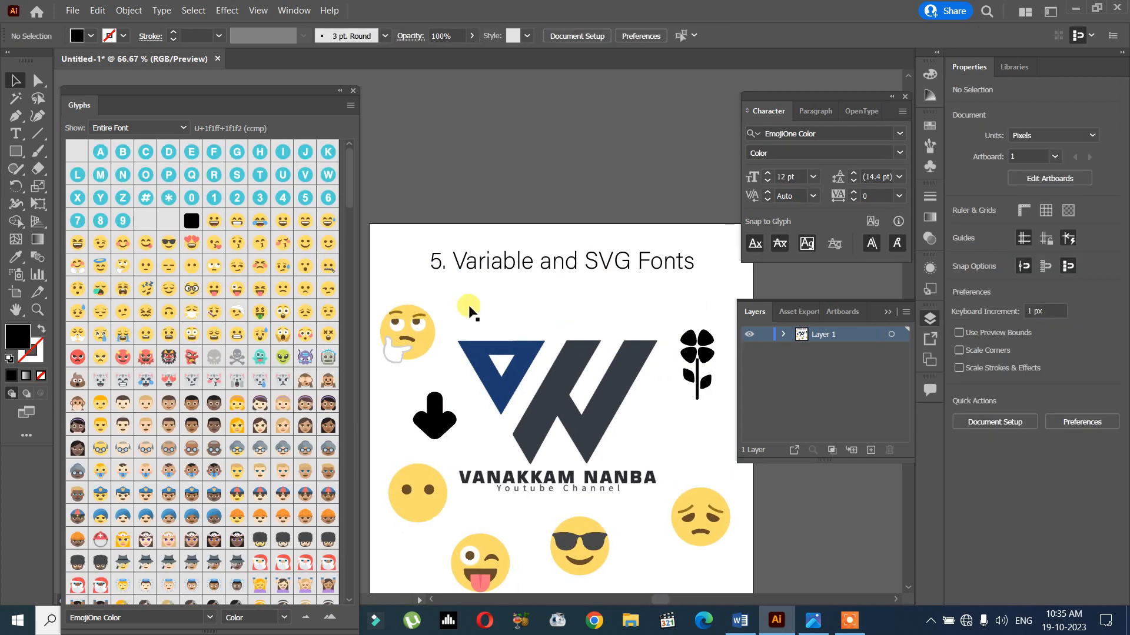
pyautogui.click(494, 270)
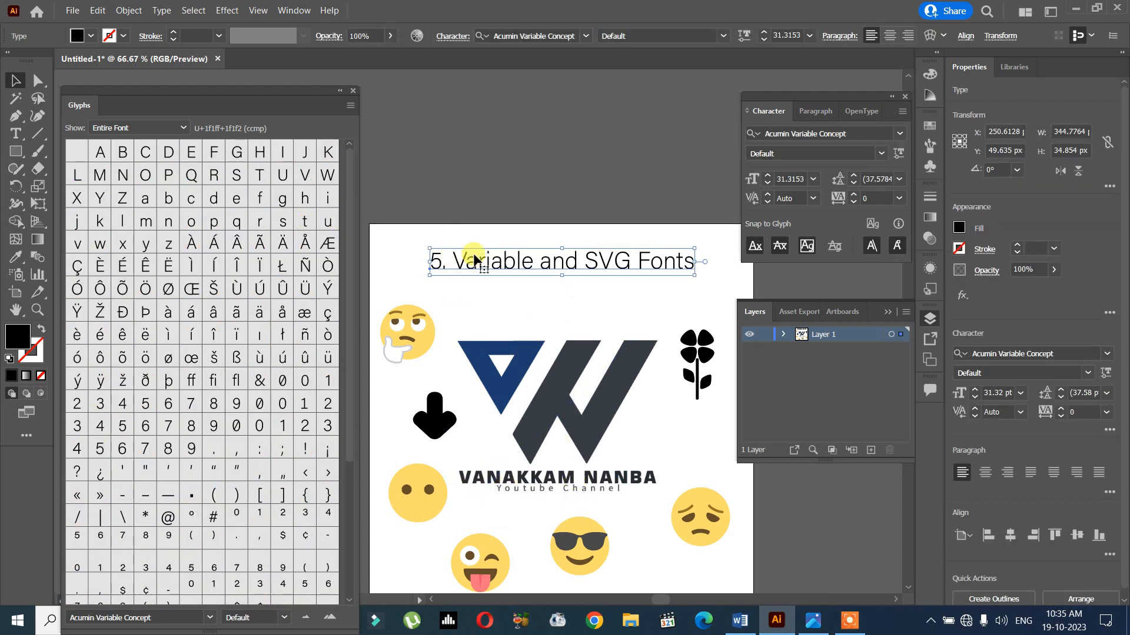
pyautogui.click(897, 153)
pyautogui.moveTo(778, 196); pyautogui.dragTo(795, 238)
pyautogui.moveTo(752, 272); pyautogui.dragTo(934, 276)
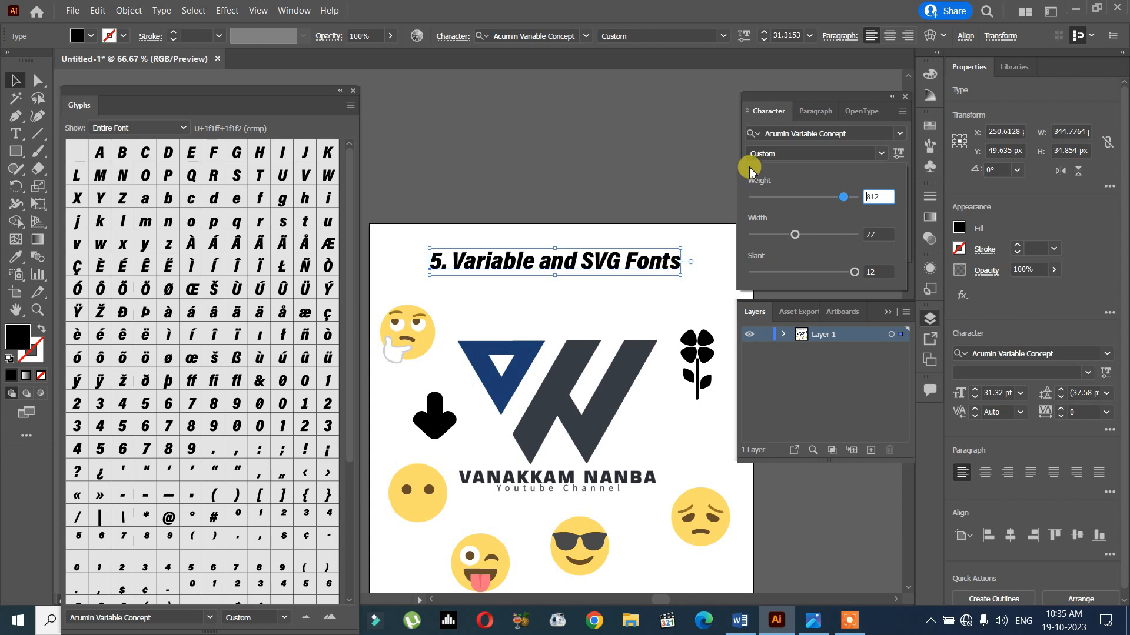
# - Browse the variable fonts in the font list, previewing them on the title "5. Variable and SVG Fonts"
pyautogui.click(900, 135)
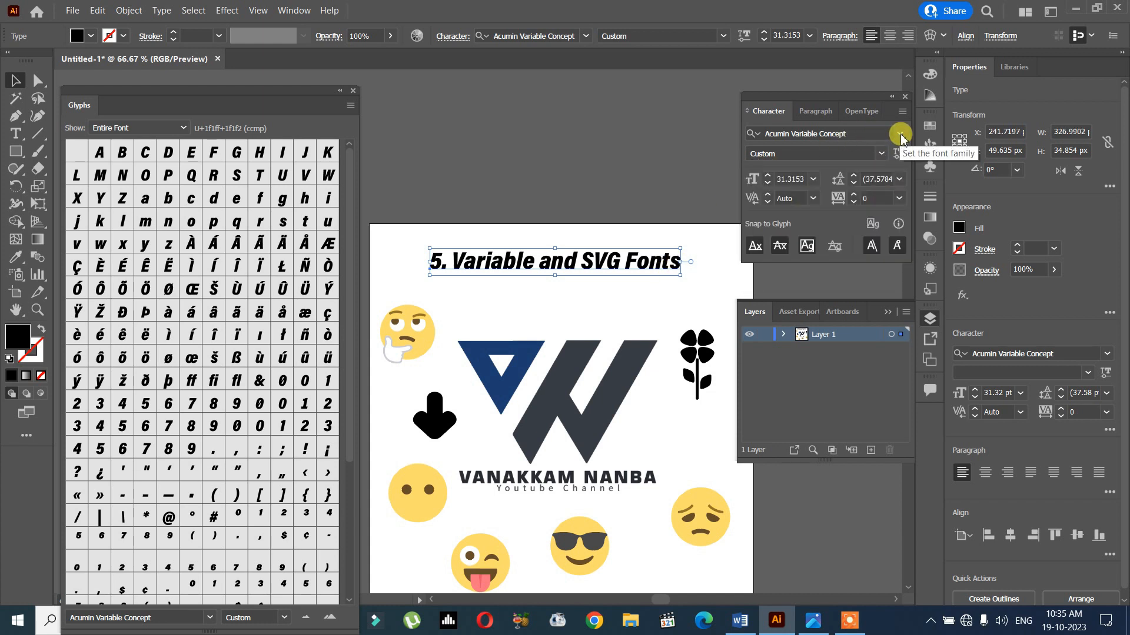
pyautogui.click(900, 136)
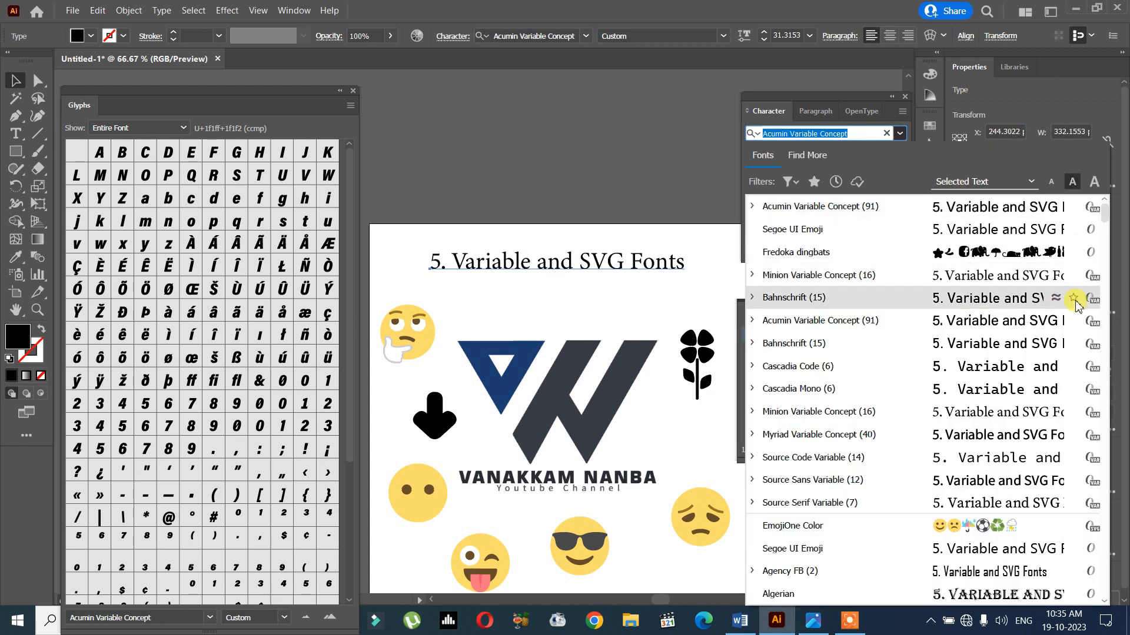
pyautogui.click(1098, 322)
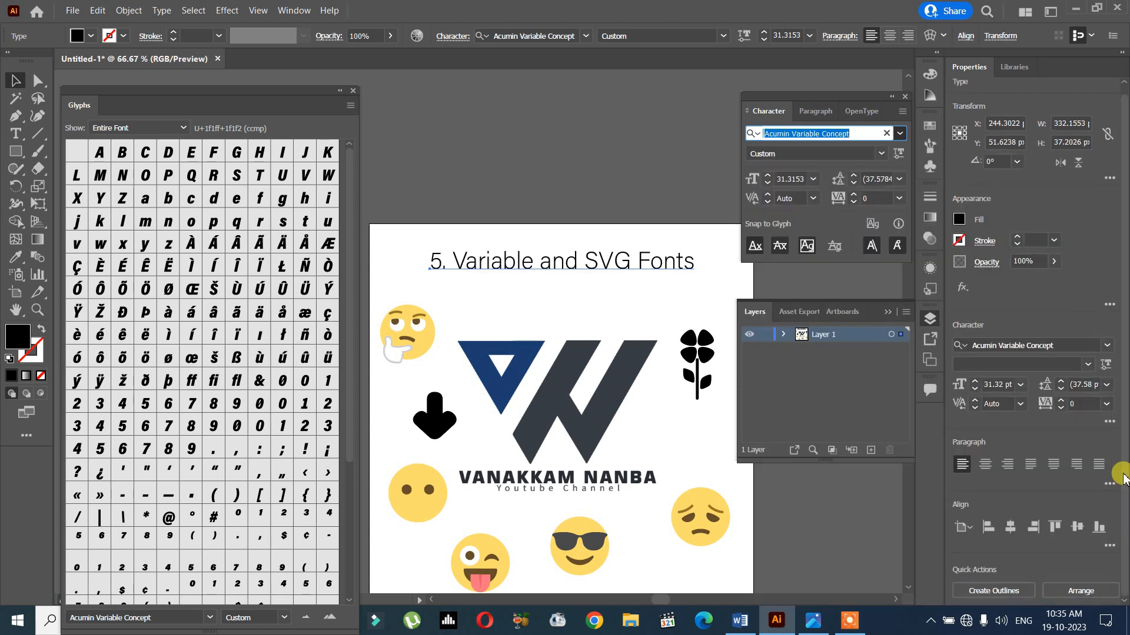
pyautogui.click(901, 134)
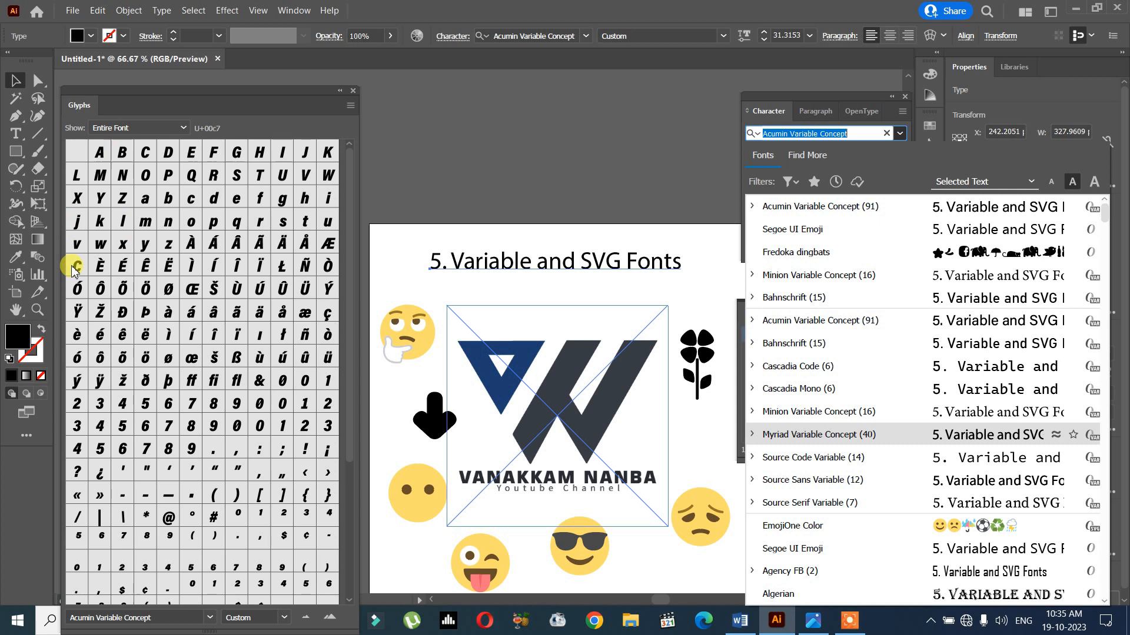
pyautogui.click(404, 492)
# - Select the winking emoji with its tongue out and close the Glyphs panel
pyautogui.click(493, 574)
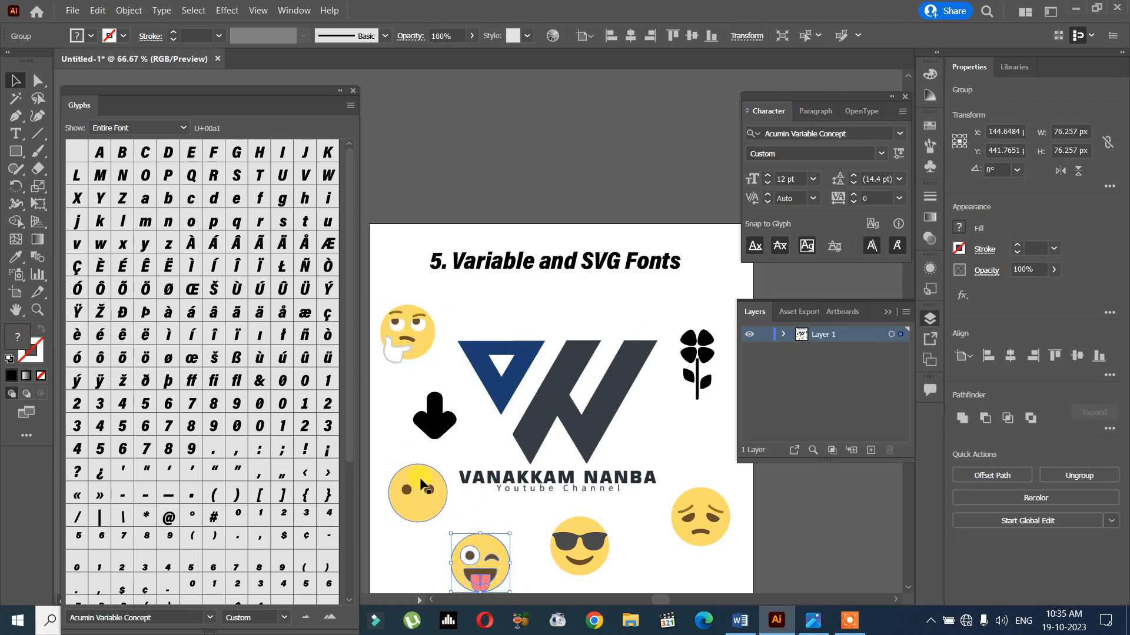
pyautogui.click(162, 11)
pyautogui.click(190, 89)
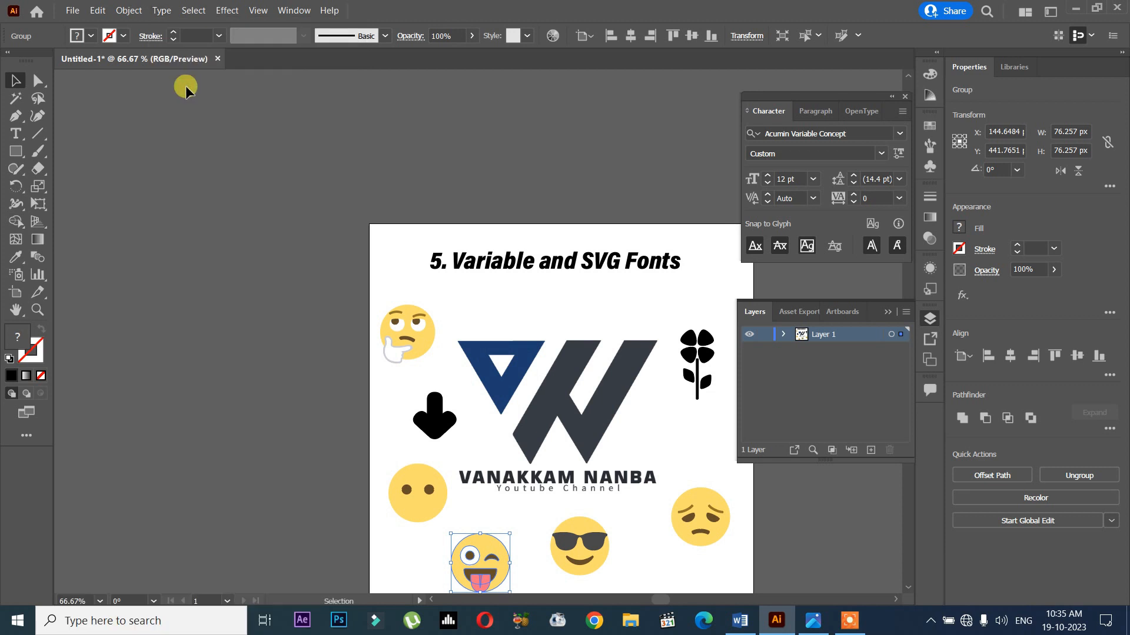
pyautogui.moveTo(526, 344); pyautogui.dragTo(365, 255)
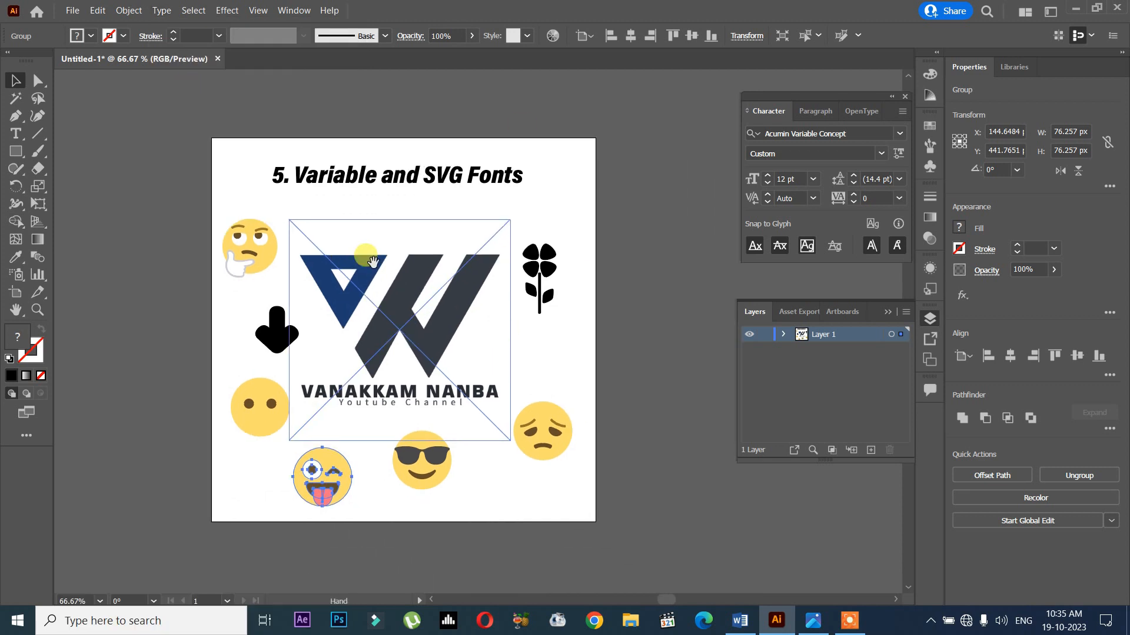
pyautogui.scroll(1, 374, 261)
pyautogui.scroll(-1, 375, 265)
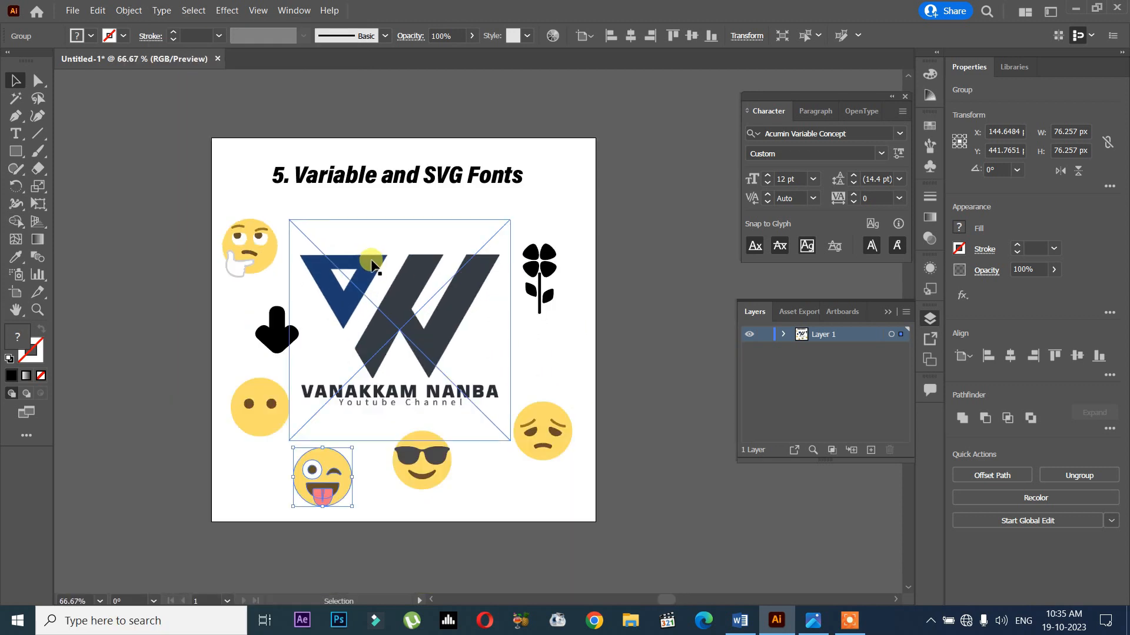
# - Switch to the Word topic list and highlight item 5, "Variable and SVG Fonts", in yellow
pyautogui.click(741, 621)
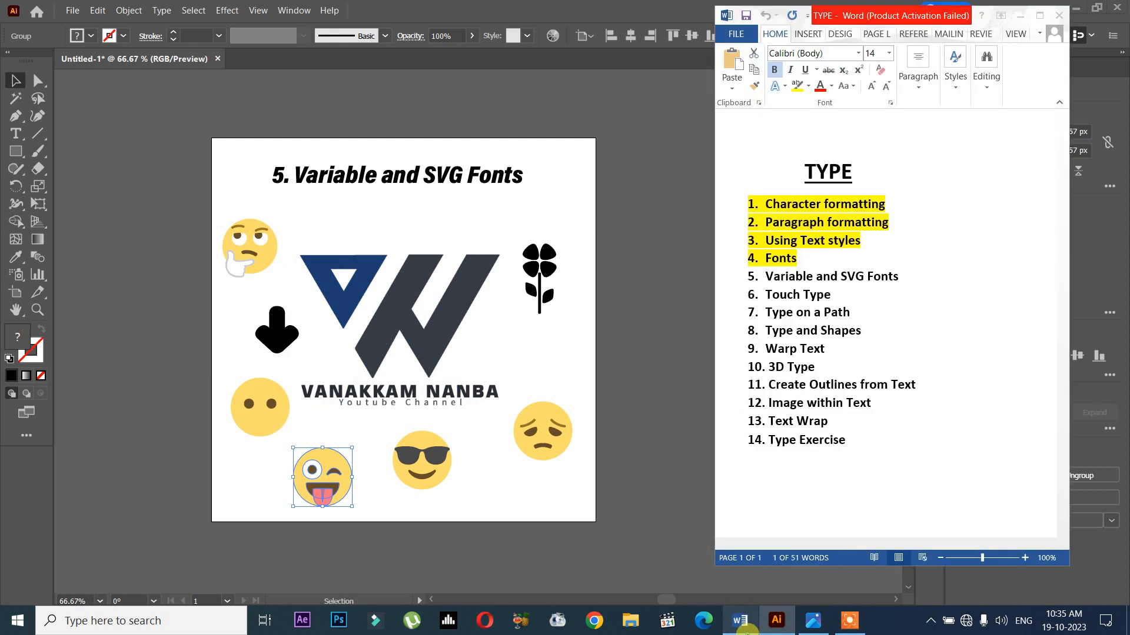
pyautogui.click(760, 261)
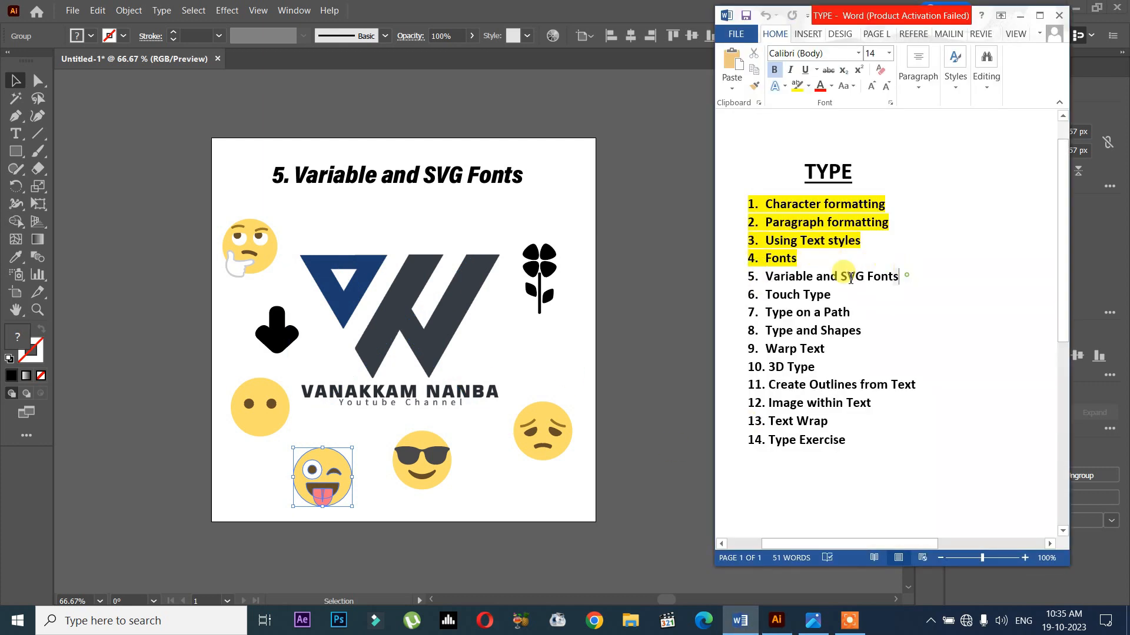
pyautogui.moveTo(903, 277); pyautogui.dragTo(756, 277)
pyautogui.click(797, 86)
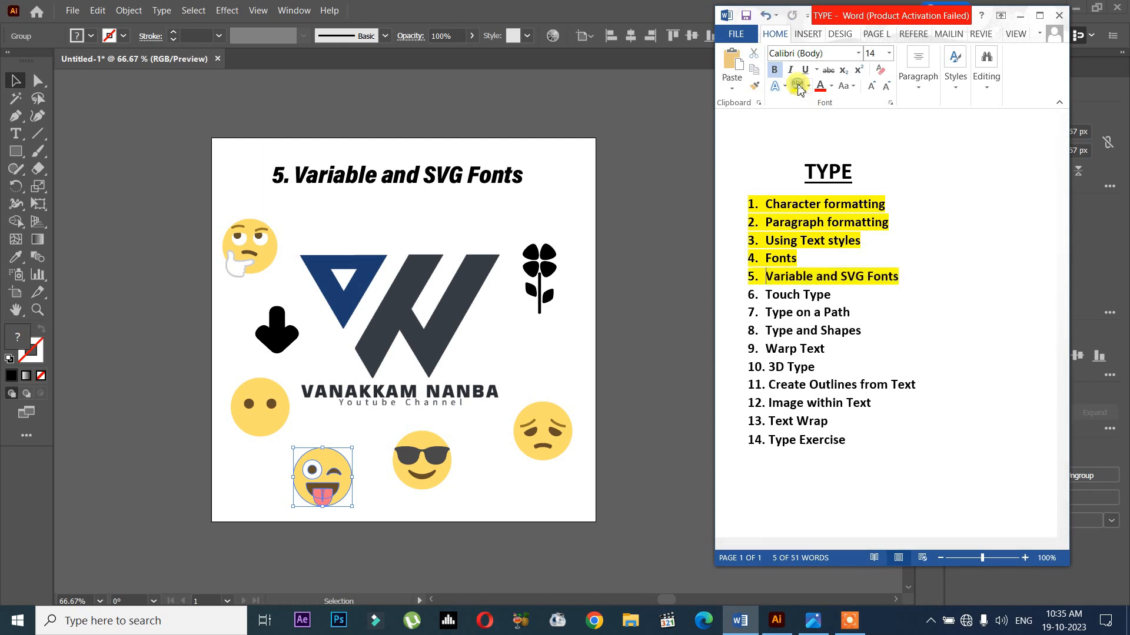
pyautogui.click(814, 308)
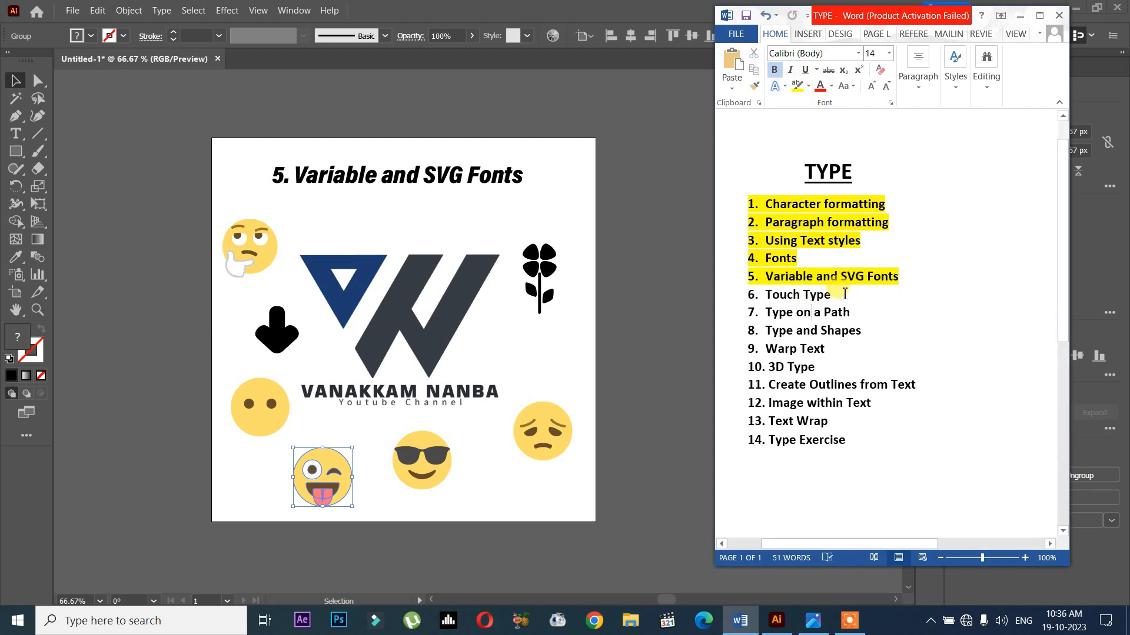
pyautogui.moveTo(846, 294); pyautogui.dragTo(767, 295)
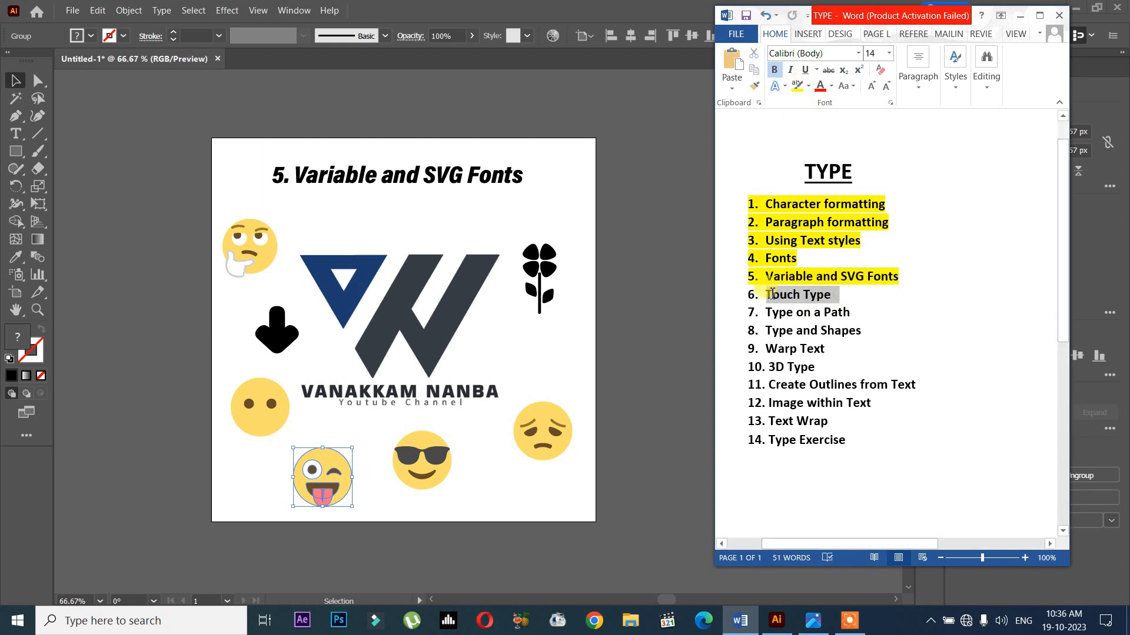
pyautogui.click(857, 297)
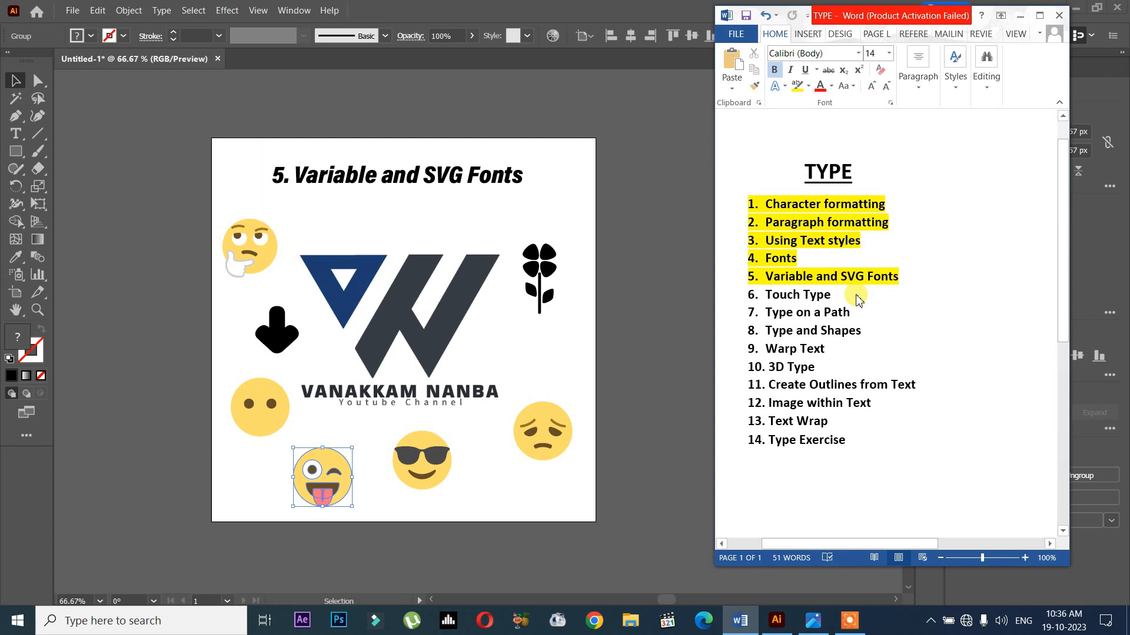